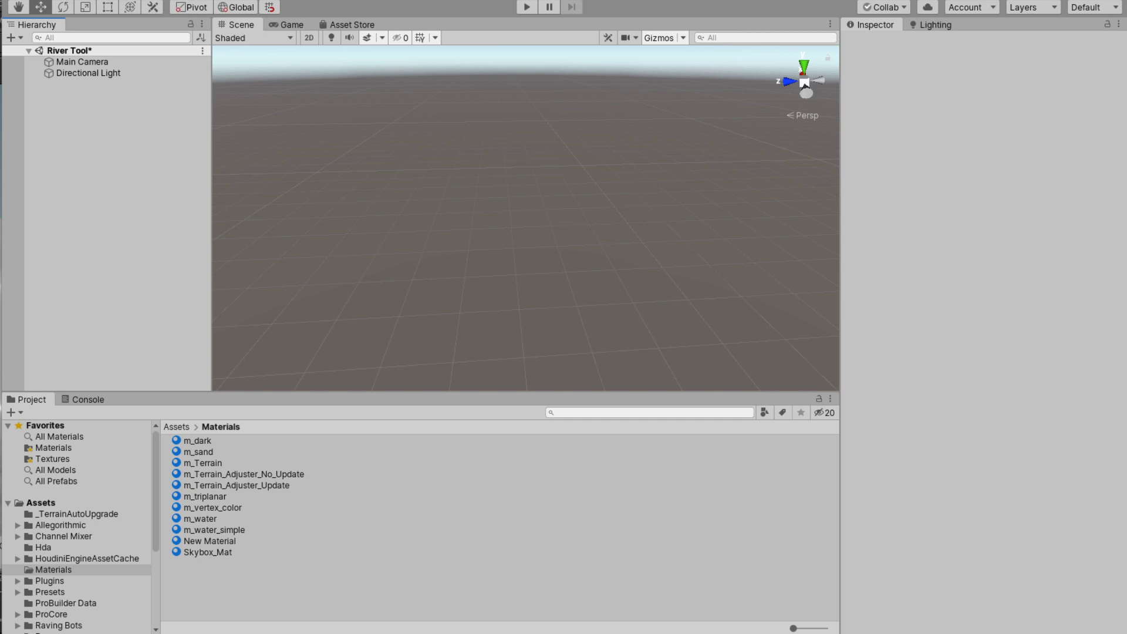
Step: Load the base_terrain.hdalc Houdini digital asset into the River Tool scene
{"action": "left_click", "coordinate": [329, 92]}
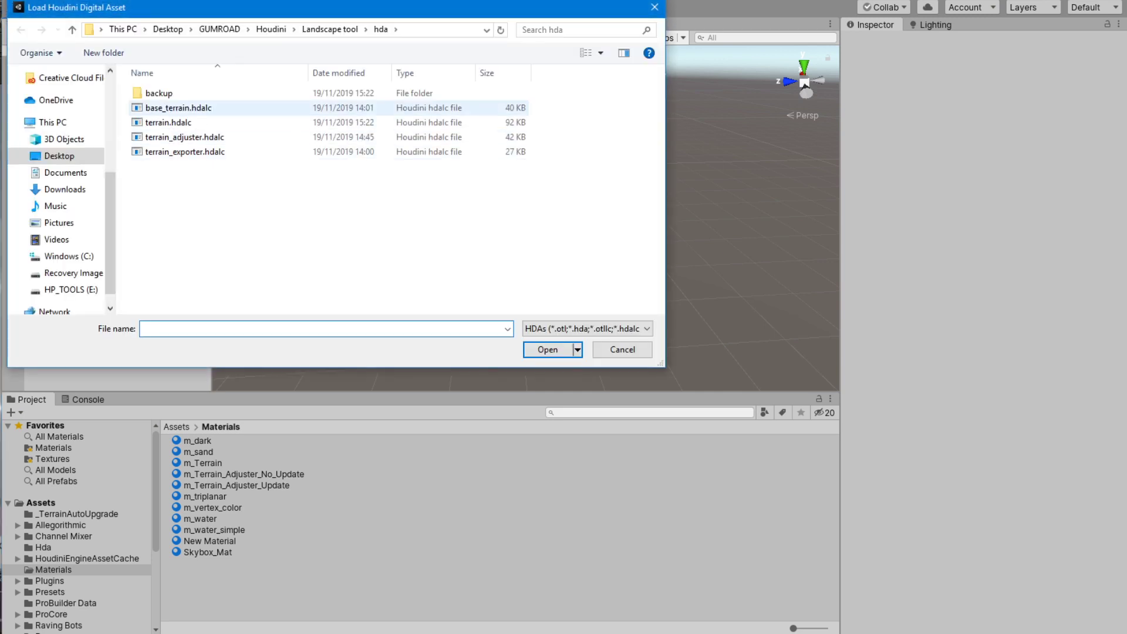
{"action": "double_click", "coordinate": [176, 108]}
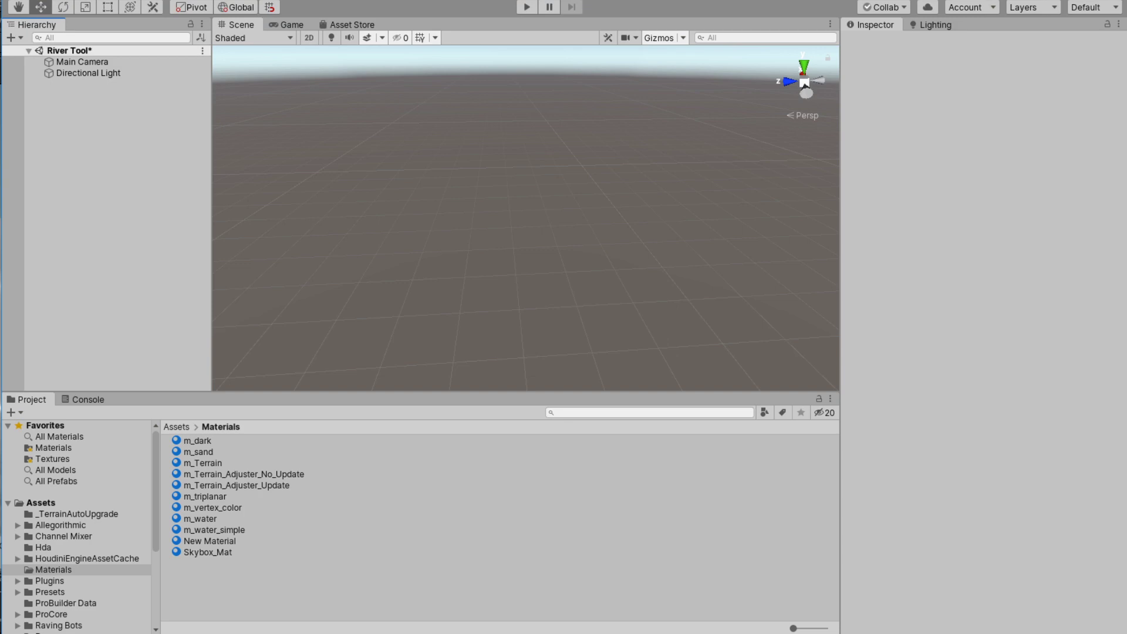
{"action": "right_click_drag", "start_coordinate": [509, 217], "coordinate": [531, 228]}
{"action": "key", "text": "q"}
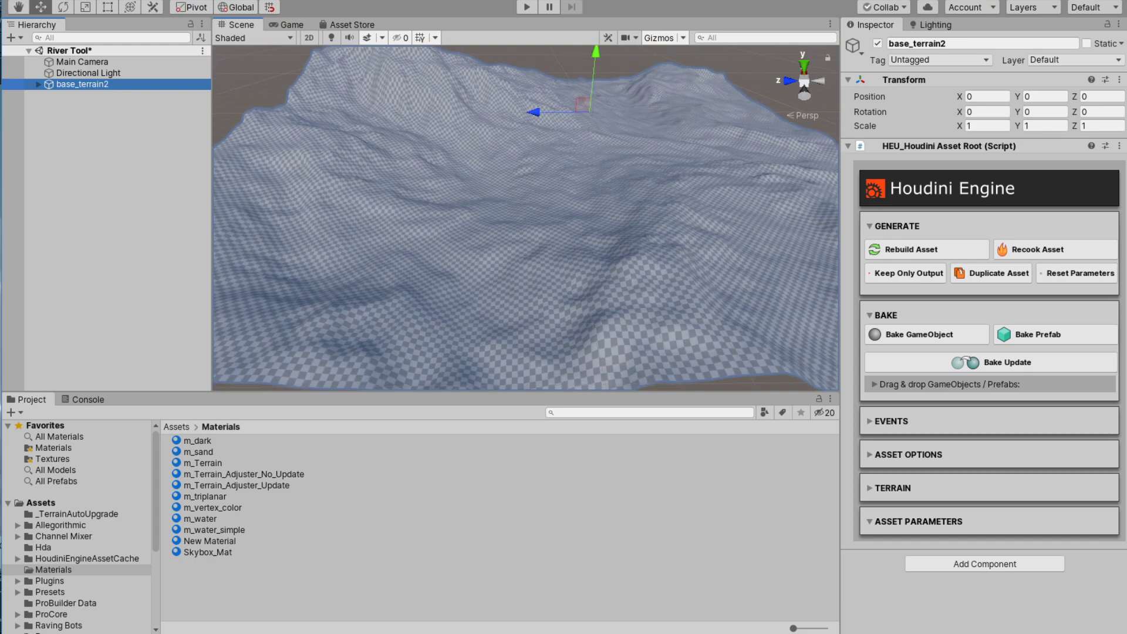
Step: Load the terrain.hdalc digital asset from the hda folder and expand geo_terrain1 in the scene hierarchy
{"action": "left_click", "coordinate": [282, 0]}
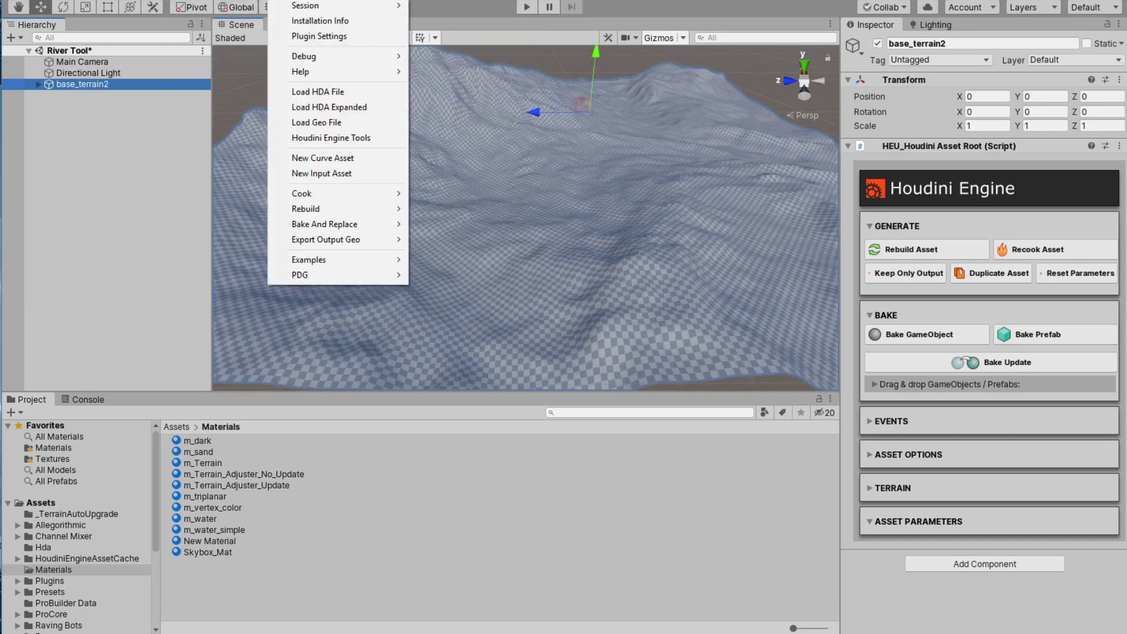
{"action": "left_click", "coordinate": [317, 91]}
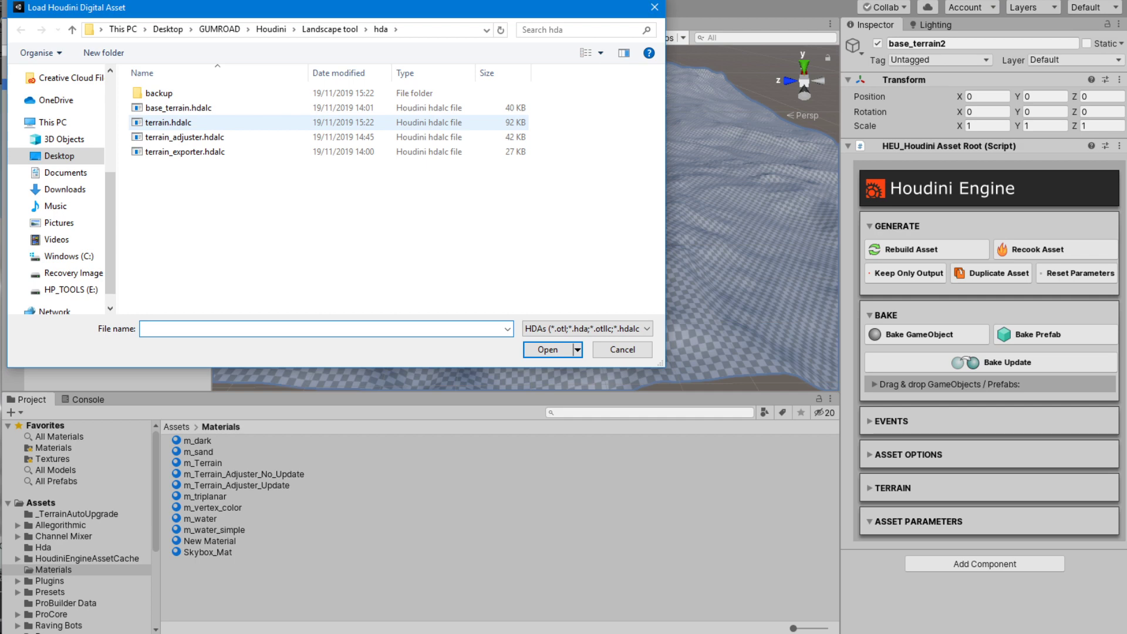
{"action": "double_click", "coordinate": [270, 124]}
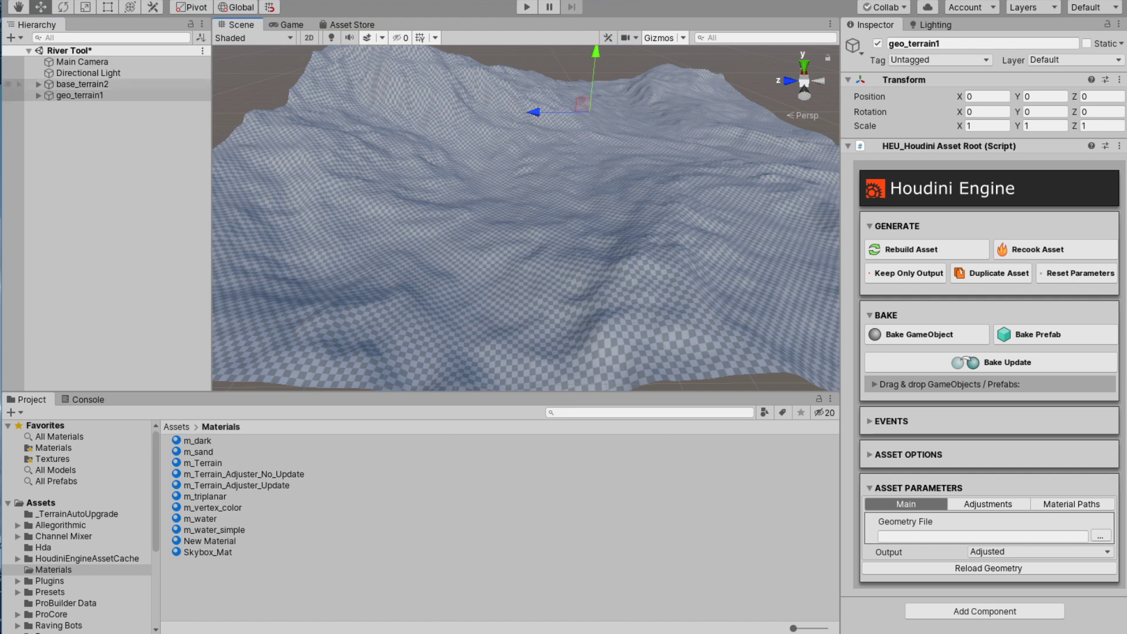
{"action": "left_click", "coordinate": [39, 95]}
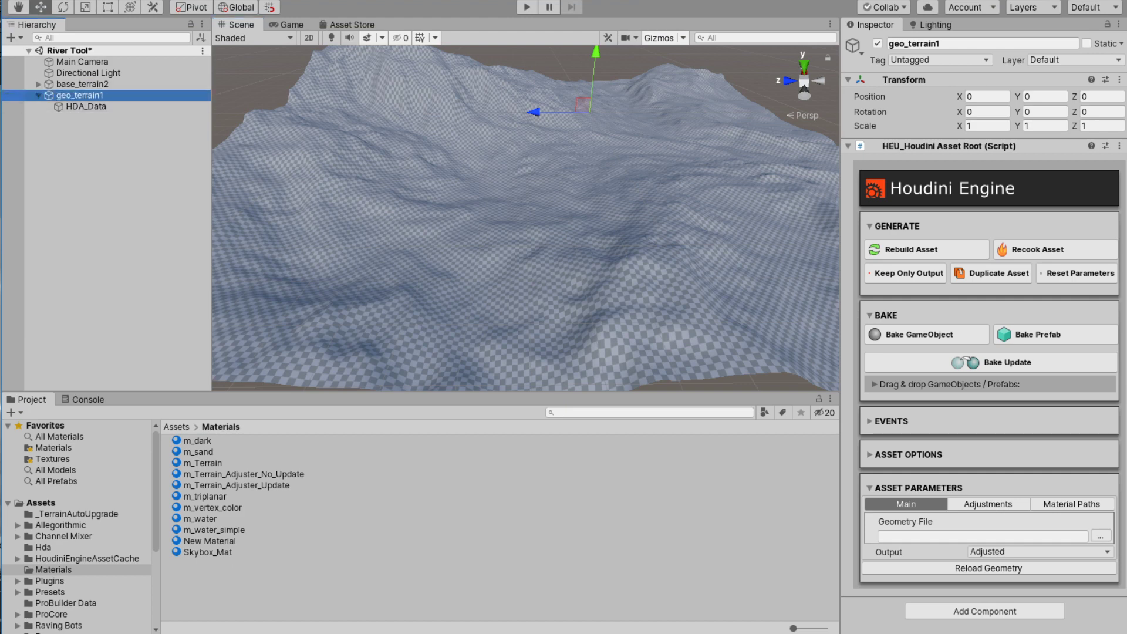
{"action": "left_click", "coordinate": [907, 536]}
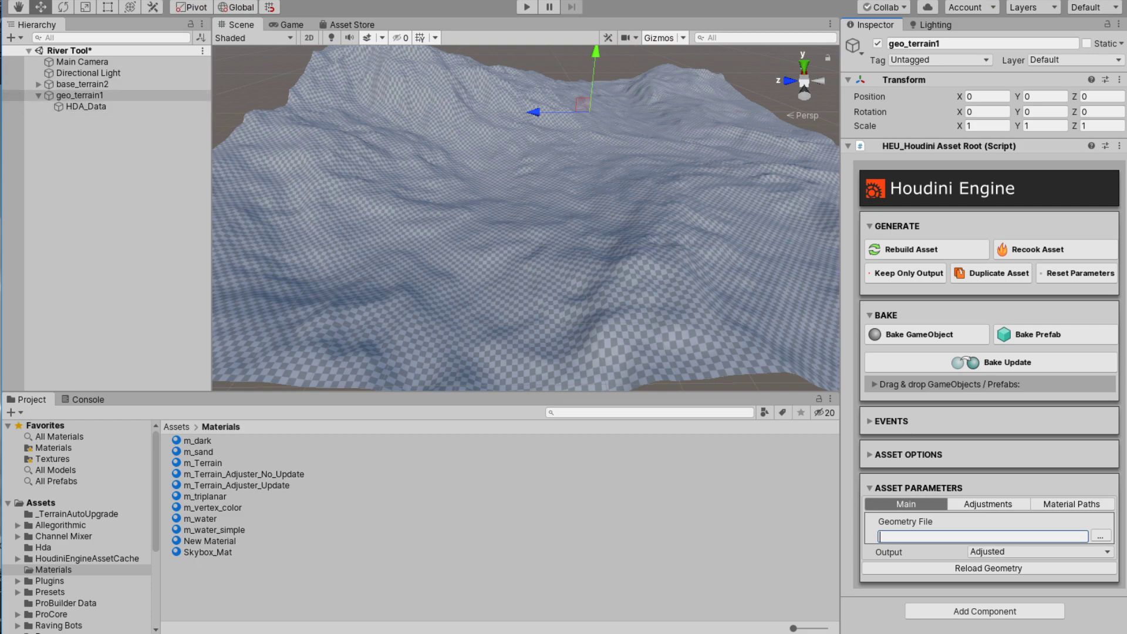
Step: Load the terrain_exporter.hdalc Houdini digital asset into the scene
{"action": "left_click", "coordinate": [293, 1]}
{"action": "left_click", "coordinate": [338, 92]}
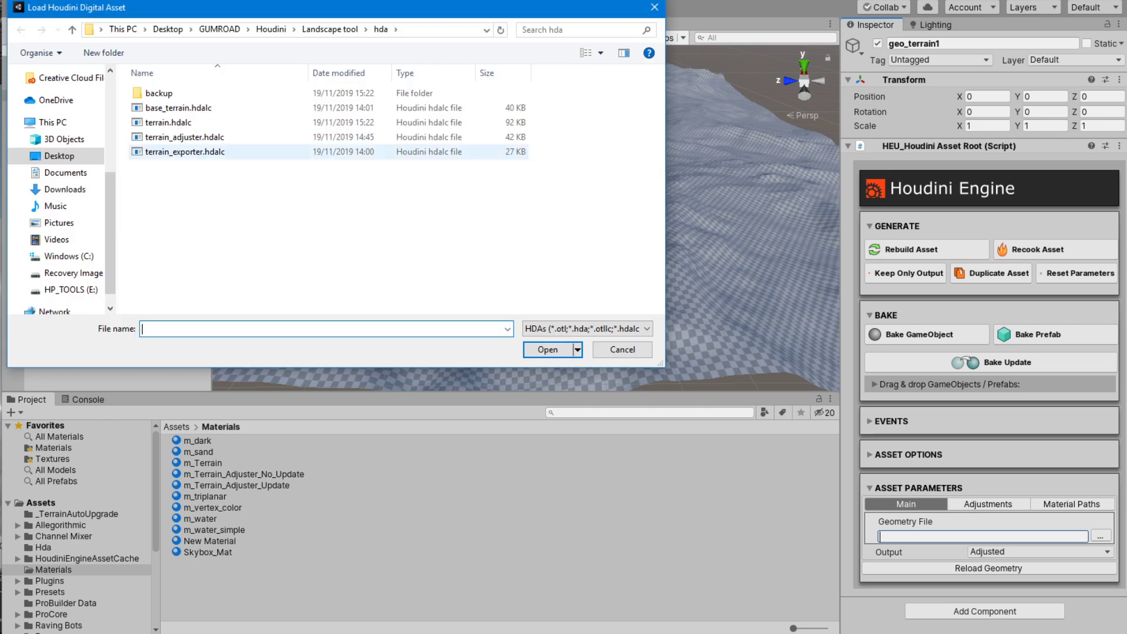
{"action": "double_click", "coordinate": [184, 151]}
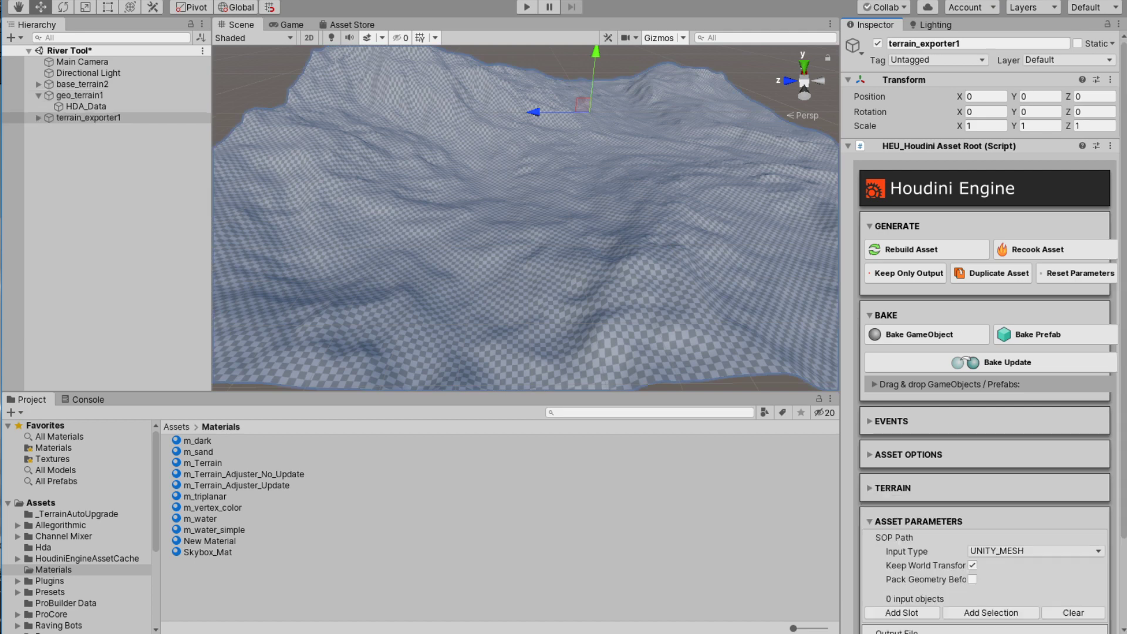
Step: Set the input type of terrain_exporter1 to HDA and assign base_terrain2 in a new input slot
{"action": "left_click", "coordinate": [88, 117]}
{"action": "scroll", "coordinate": [984, 352], "scroll_direction": "down", "scroll_amount": 3}
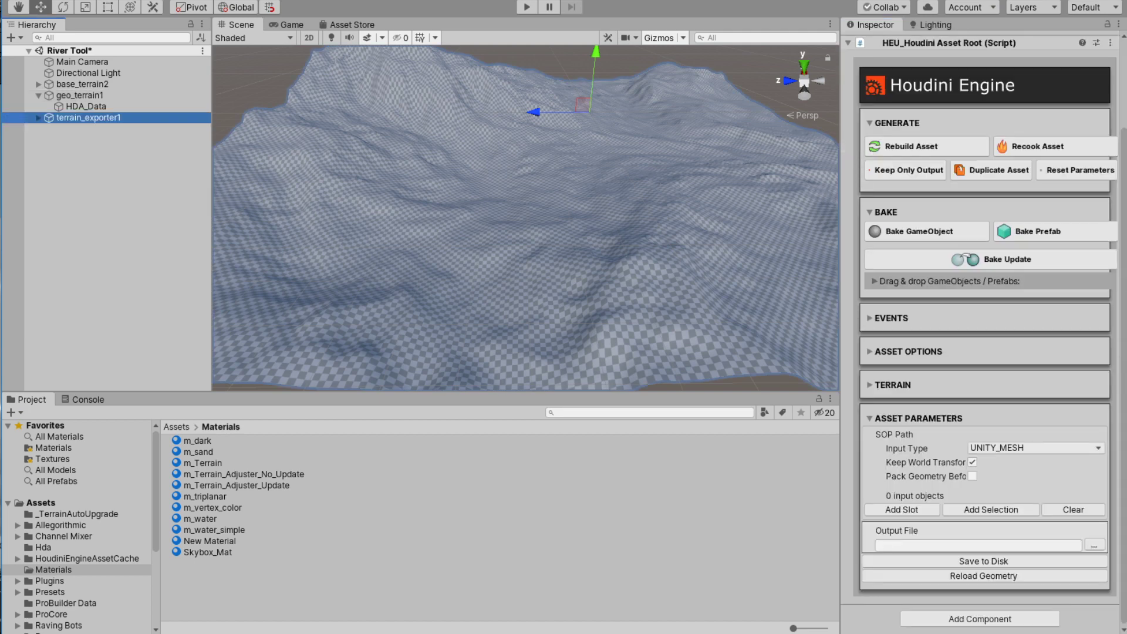
{"action": "left_click", "coordinate": [1035, 447]}
{"action": "left_click", "coordinate": [1000, 464]}
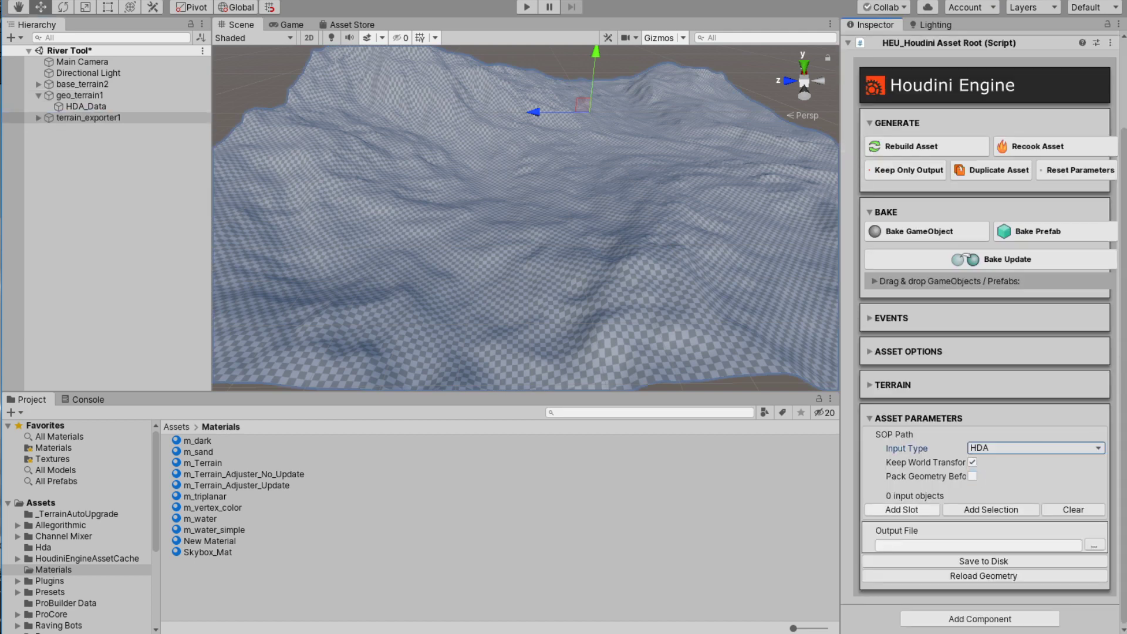
{"action": "left_click", "coordinate": [902, 510]}
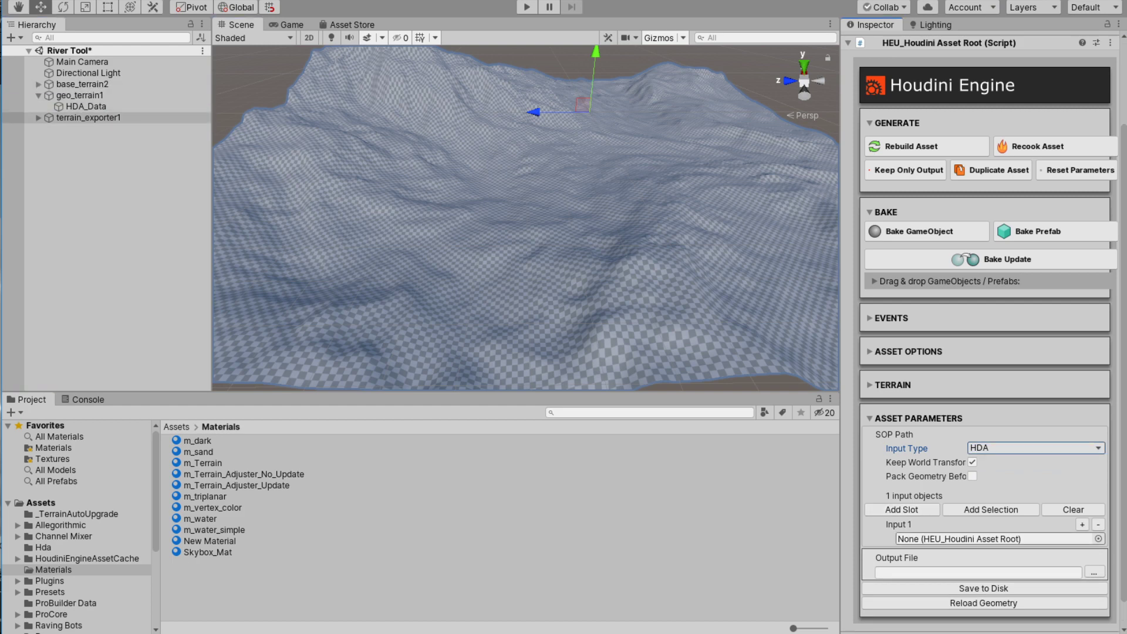
{"action": "left_click_drag", "start_coordinate": [82, 84], "coordinate": [995, 538]}
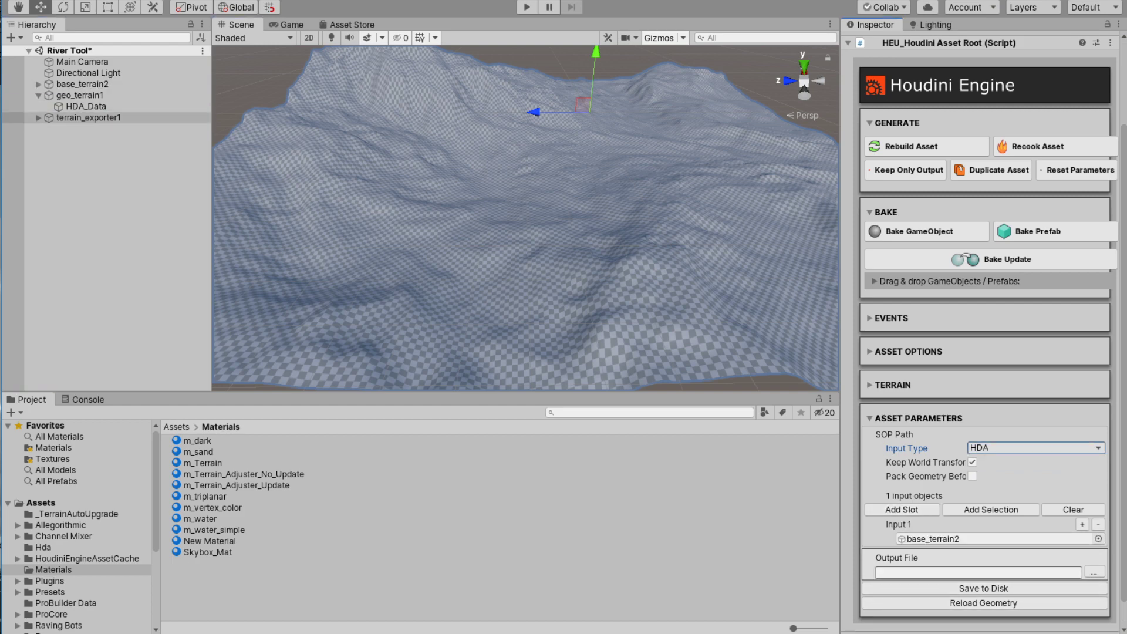
Step: Try to set the exporter's output file to terrain.bgeo in the Landscape tool's export folder, replacing the existing file
{"action": "left_click", "coordinate": [978, 572]}
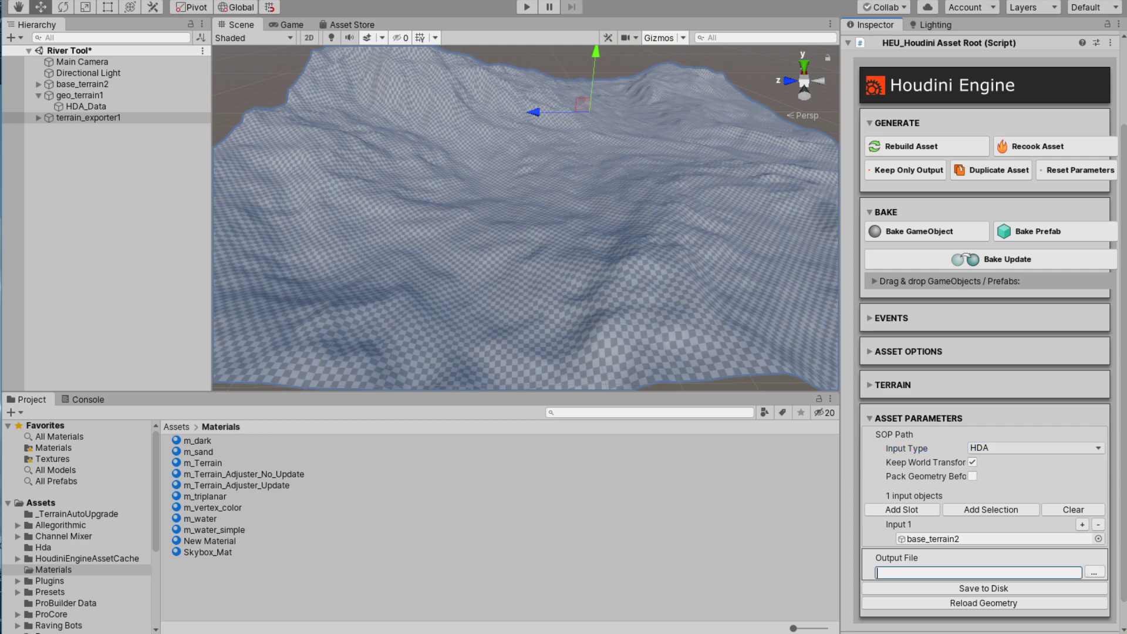
{"action": "left_click", "coordinate": [1095, 572]}
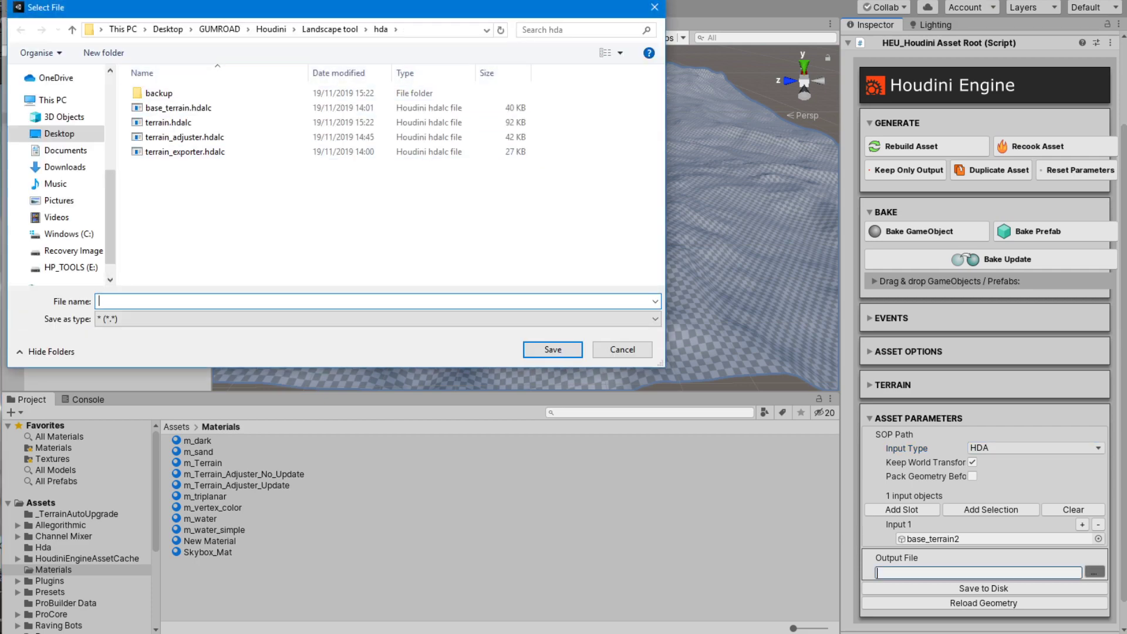
{"action": "left_click", "coordinate": [330, 29]}
{"action": "double_click", "coordinate": [154, 108]}
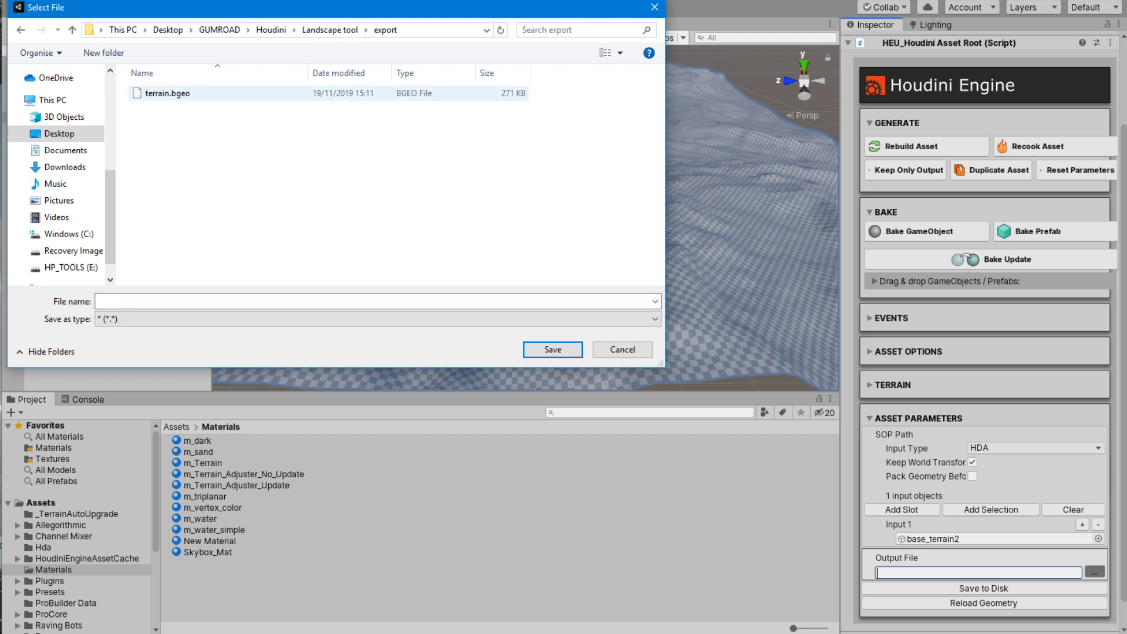
{"action": "left_click", "coordinate": [167, 93]}
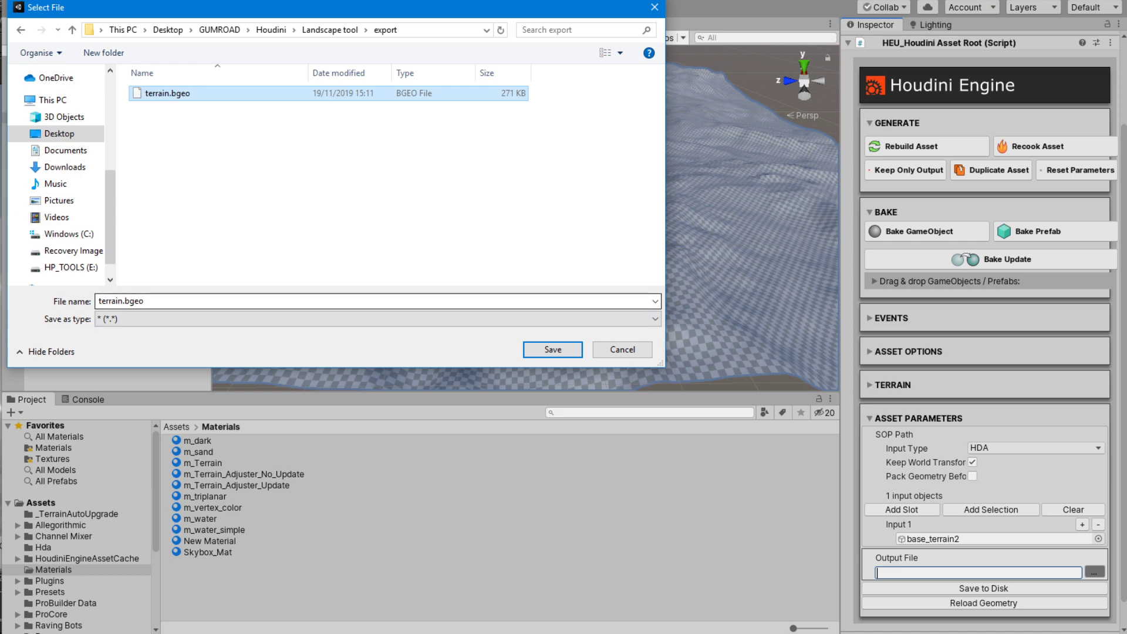
{"action": "double_click", "coordinate": [135, 301]}
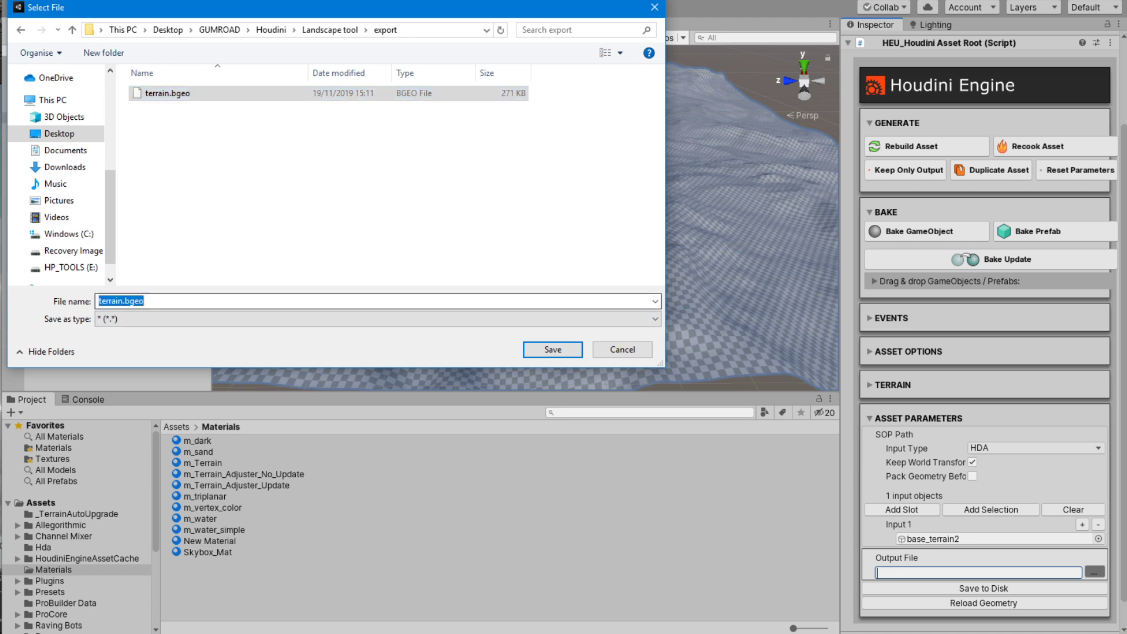
{"action": "left_click", "coordinate": [135, 301]}
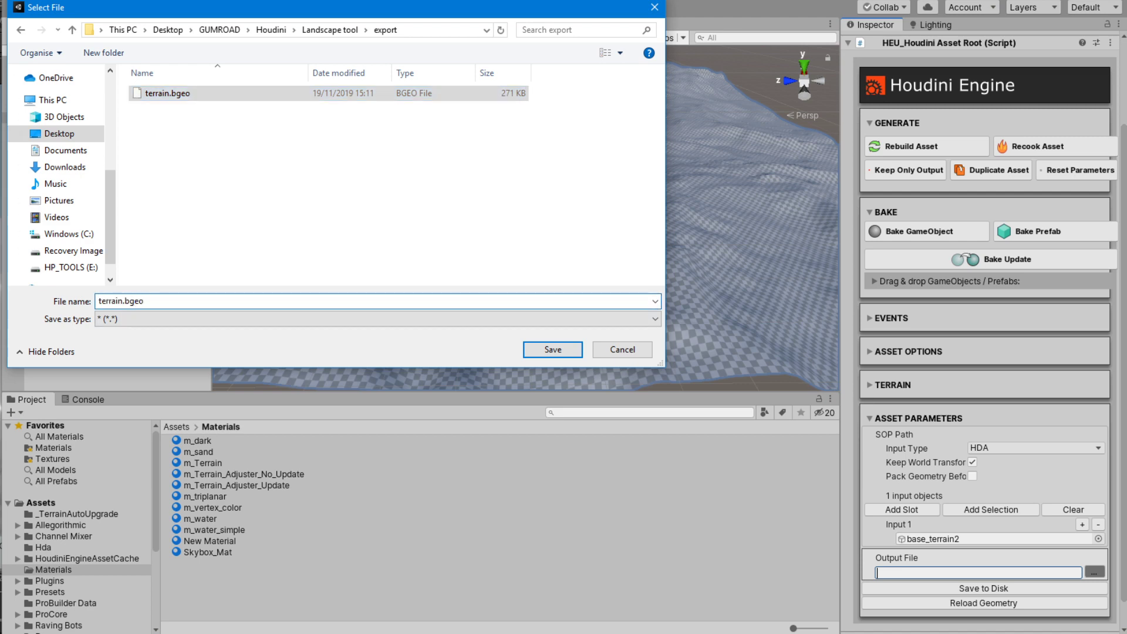
{"action": "left_click", "coordinate": [552, 349]}
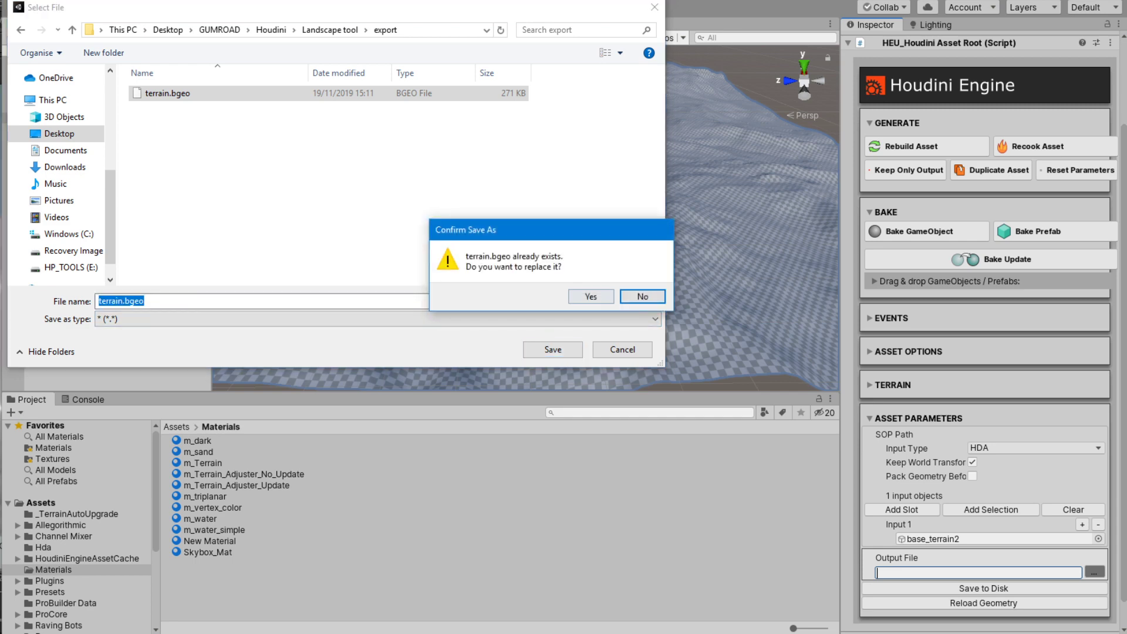
{"action": "left_click", "coordinate": [590, 297]}
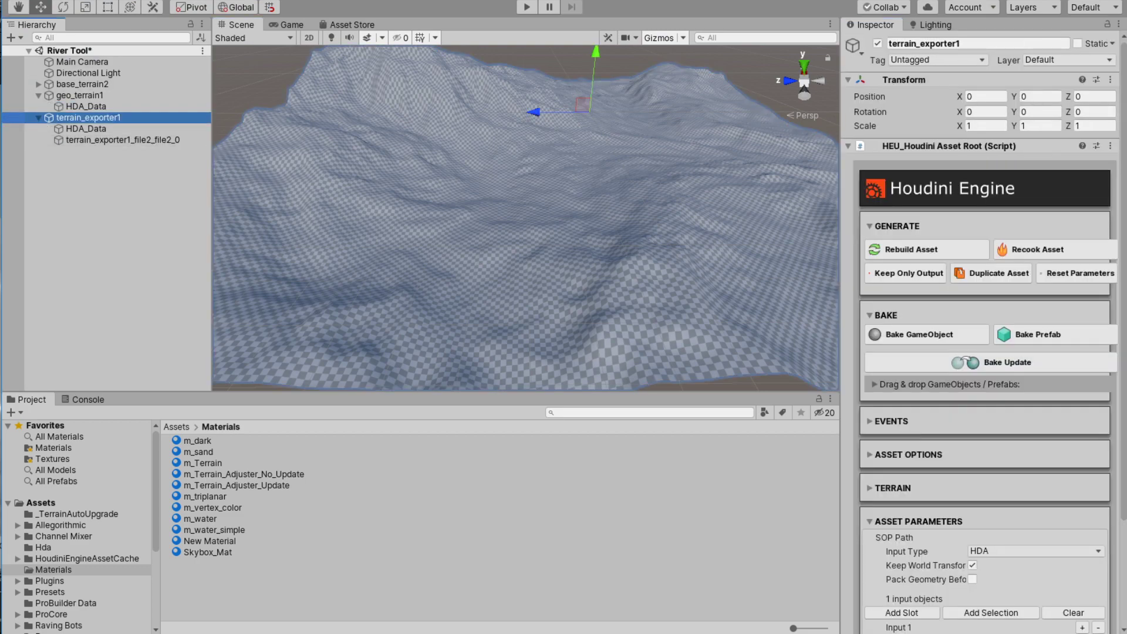
Step: Choose the existing terrain.bgeo as the output file of terrain_exporter1, confirm replacing it, and save the terrain to disk
{"action": "scroll", "coordinate": [984, 328], "scroll_direction": "down", "scroll_amount": 3}
{"action": "left_click", "coordinate": [1094, 544]}
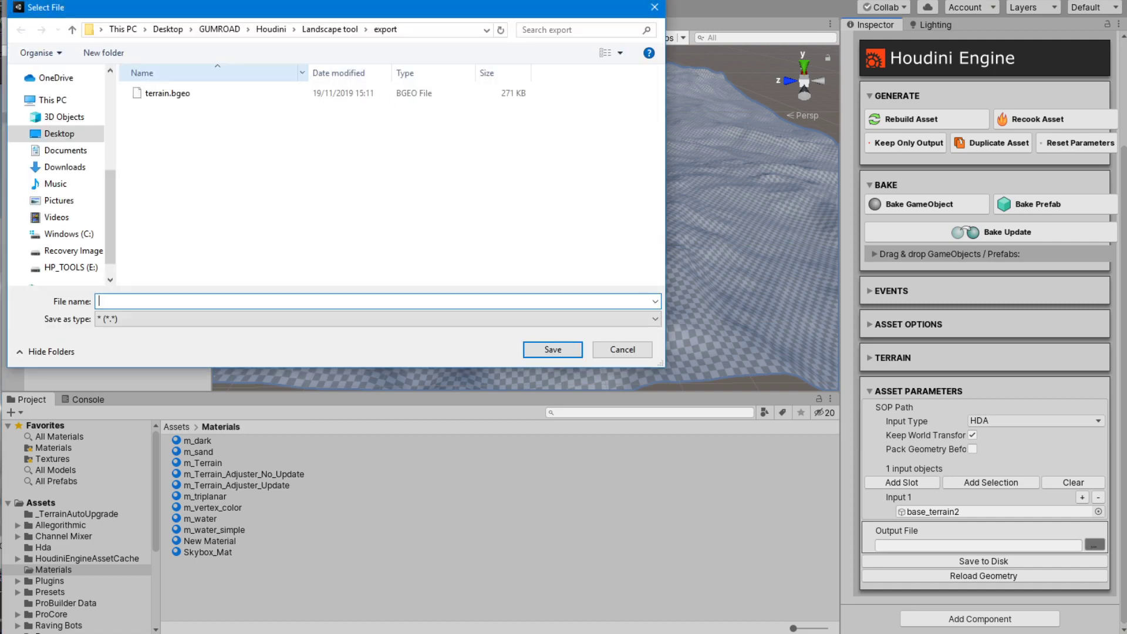
{"action": "double_click", "coordinate": [167, 93]}
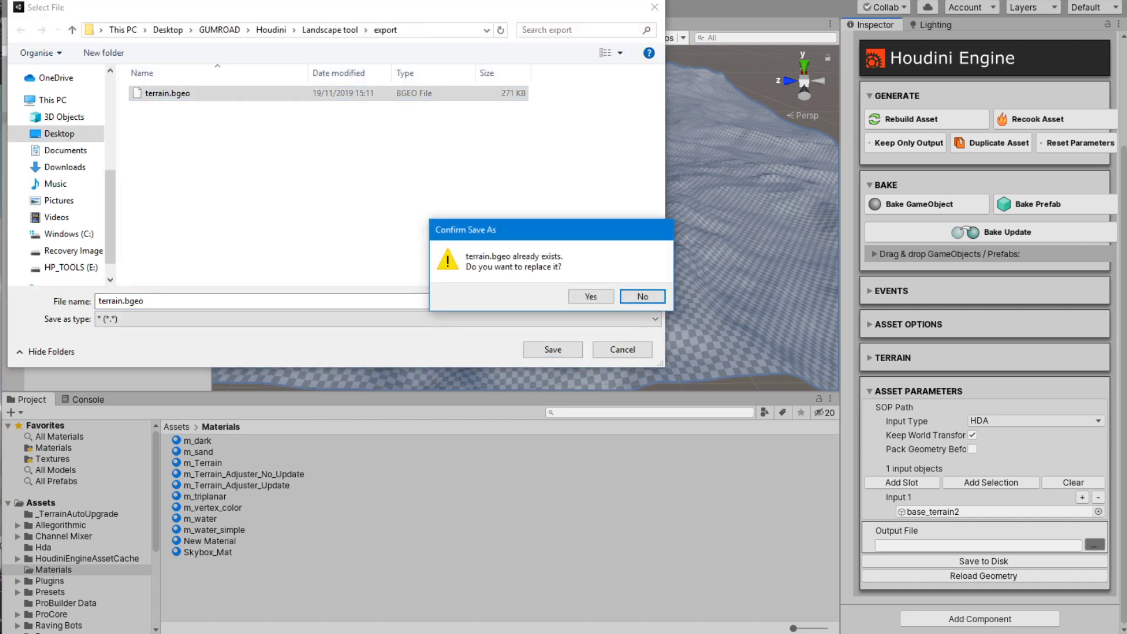
{"action": "left_click", "coordinate": [590, 296]}
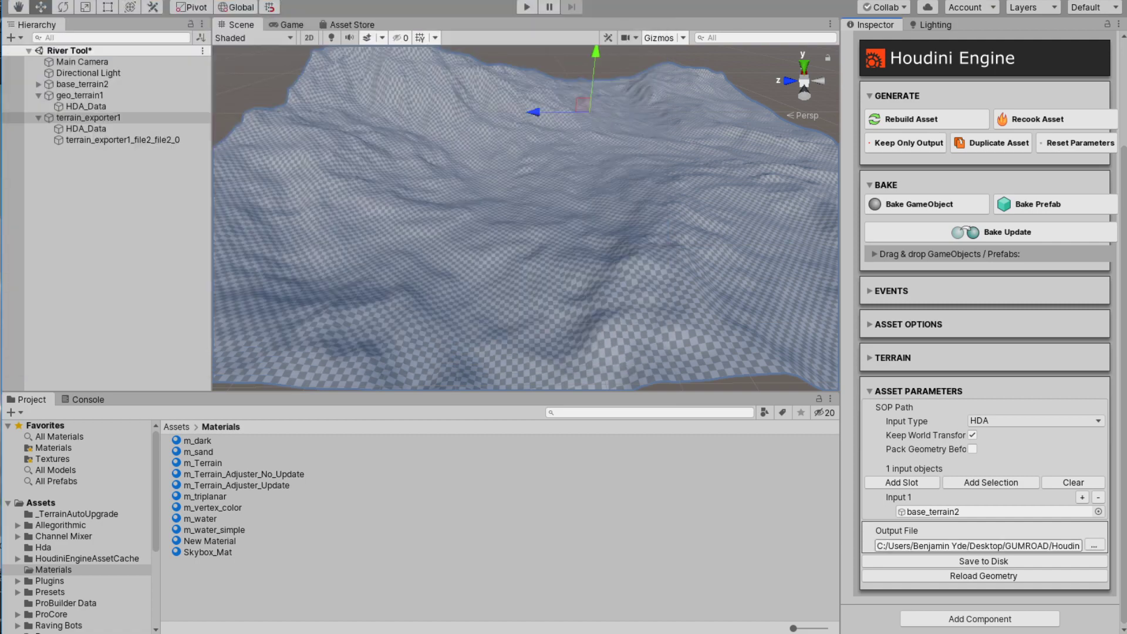
{"action": "left_click", "coordinate": [978, 545]}
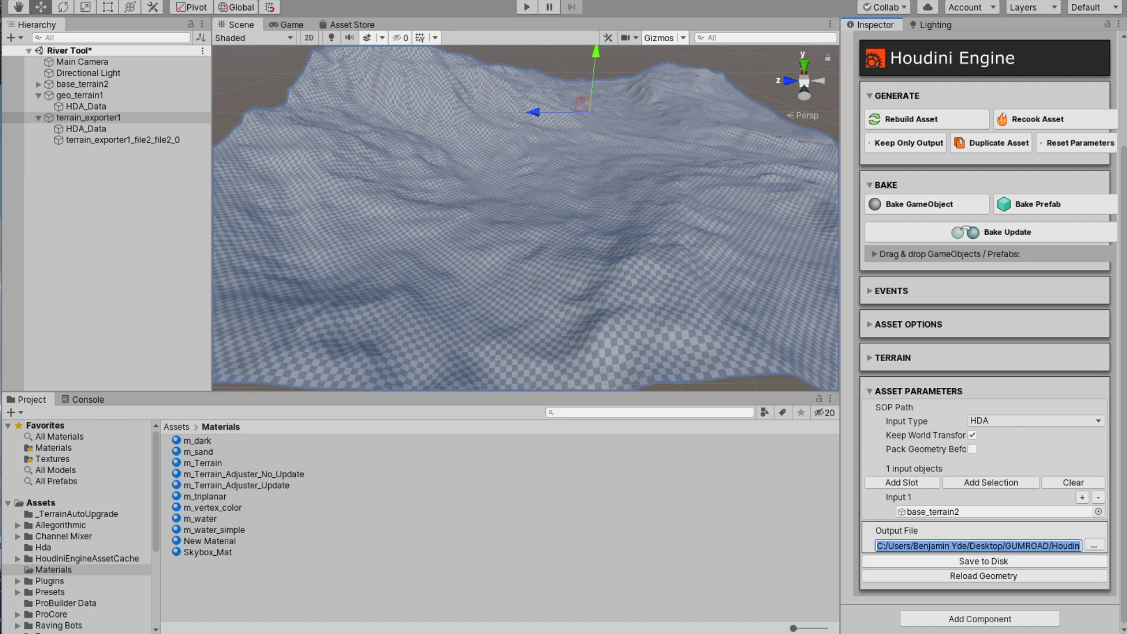
{"action": "left_click", "coordinate": [984, 561]}
Step: Deactivate the terrain_exporter1 and base_terrain2 objects in the scene
{"action": "left_click", "coordinate": [88, 117]}
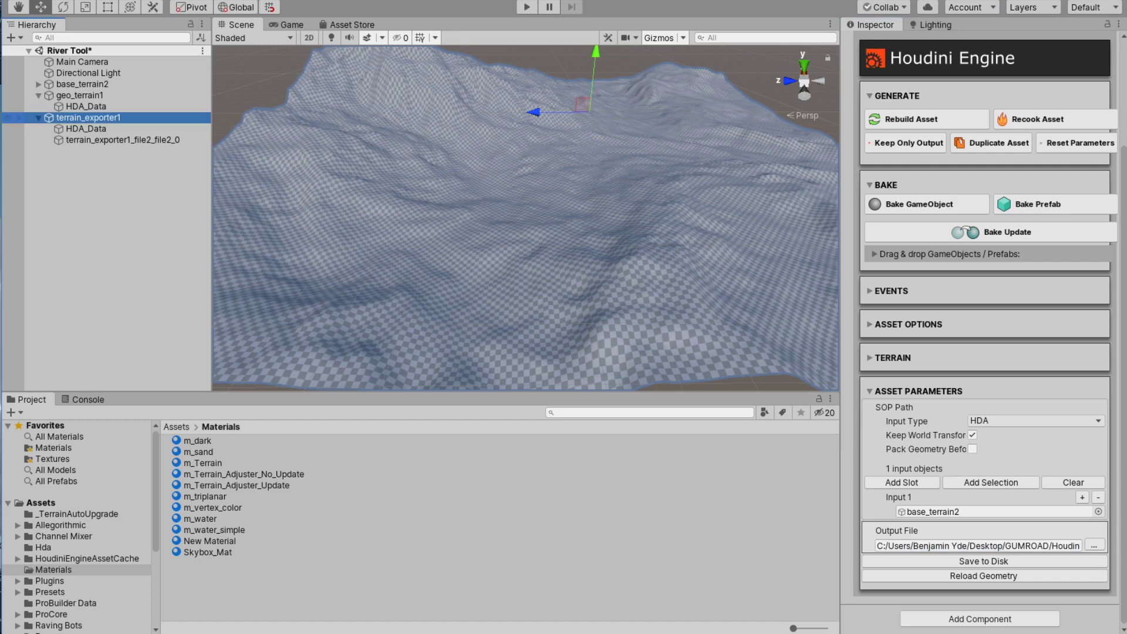
{"action": "scroll", "coordinate": [984, 329], "scroll_direction": "up", "scroll_amount": 4}
{"action": "left_click", "coordinate": [878, 43]}
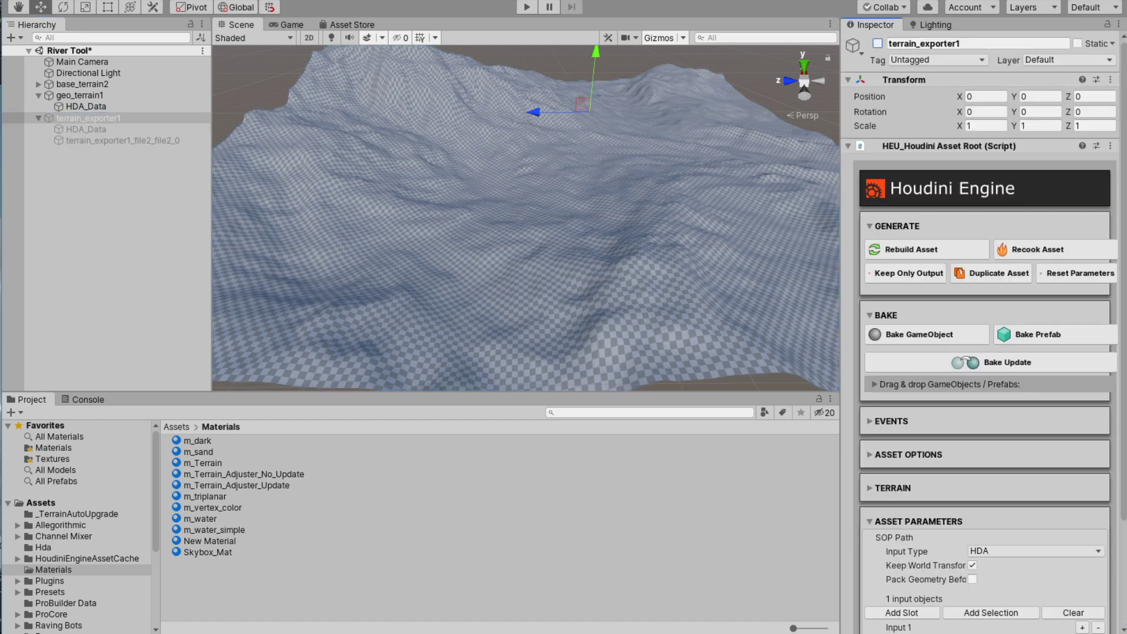
{"action": "left_click", "coordinate": [82, 84]}
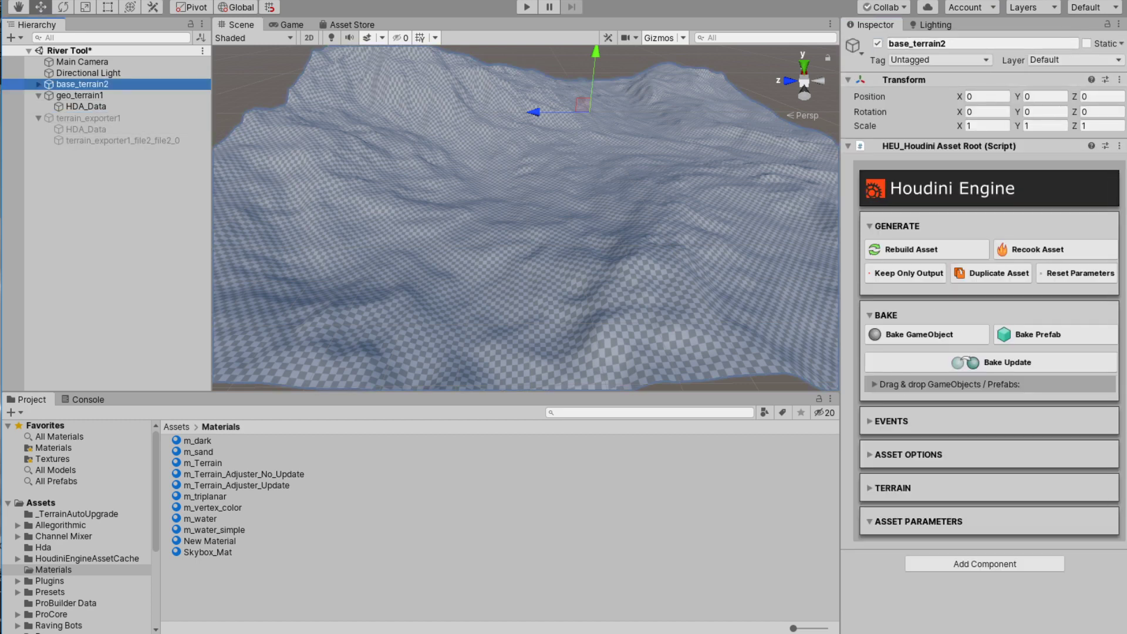
{"action": "left_click", "coordinate": [878, 43]}
Step: Set the geometry file of geo_terrain1 to the exported terrain.bgeo
{"action": "left_click", "coordinate": [79, 95]}
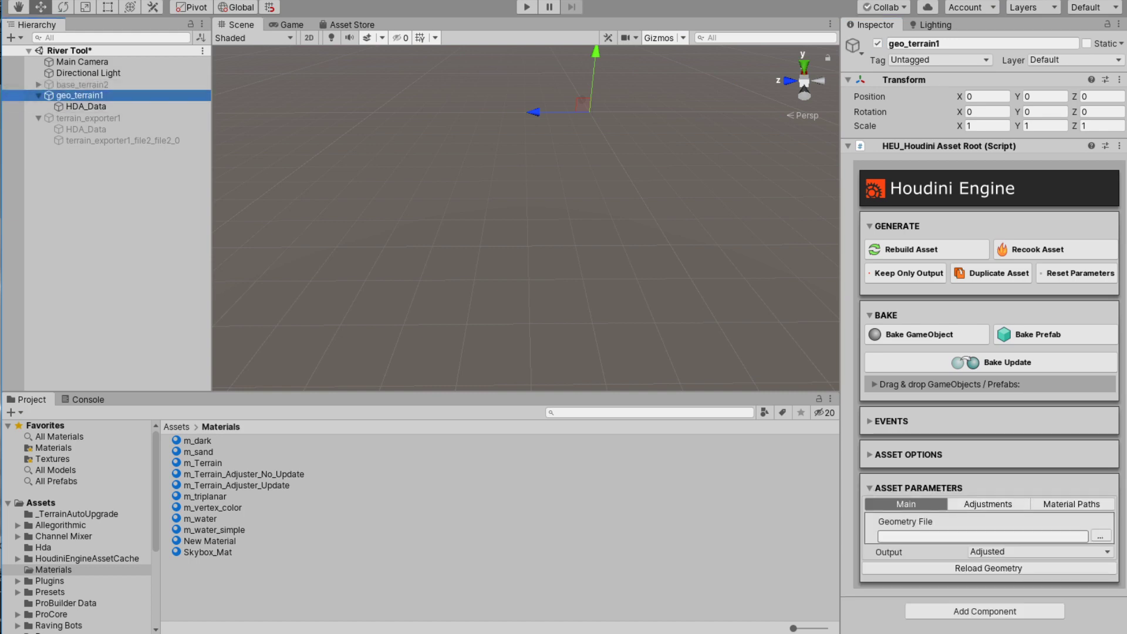
{"action": "left_click", "coordinate": [1101, 536]}
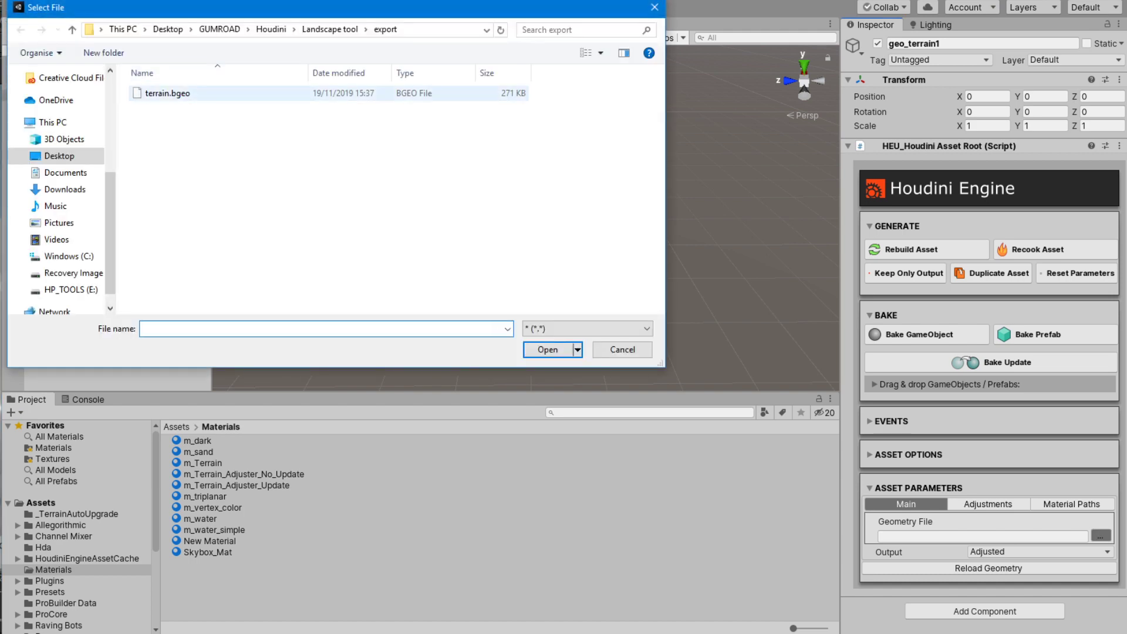
{"action": "double_click", "coordinate": [168, 94]}
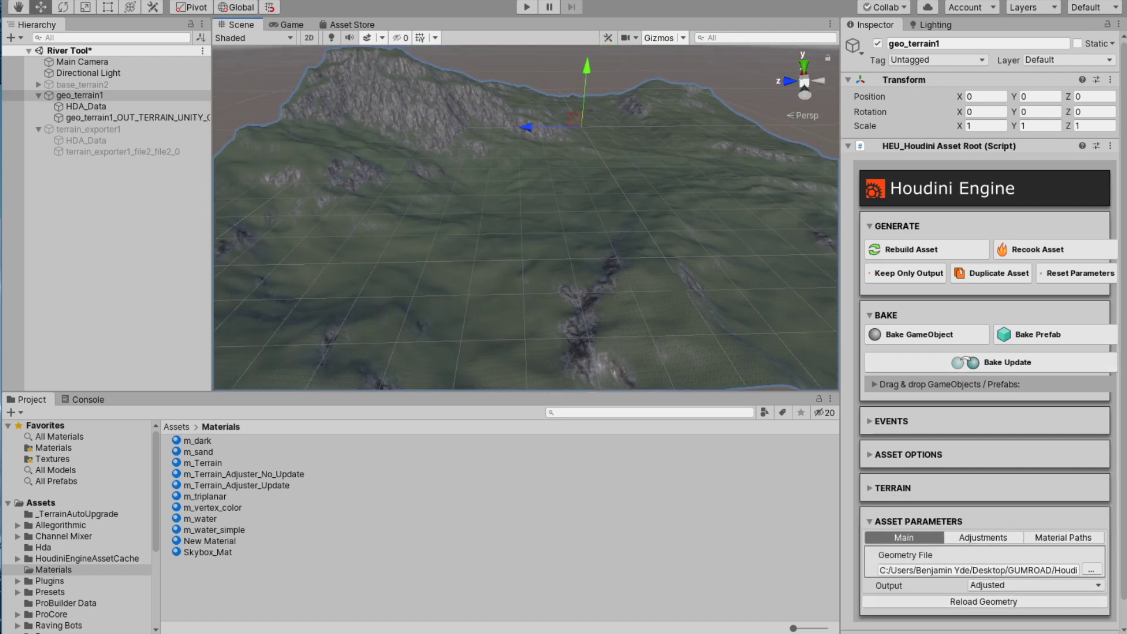
Step: Switch geo_terrain1's output to Slumped to compare it, and restore the output to Adjusted
{"action": "left_click", "coordinate": [1033, 586]}
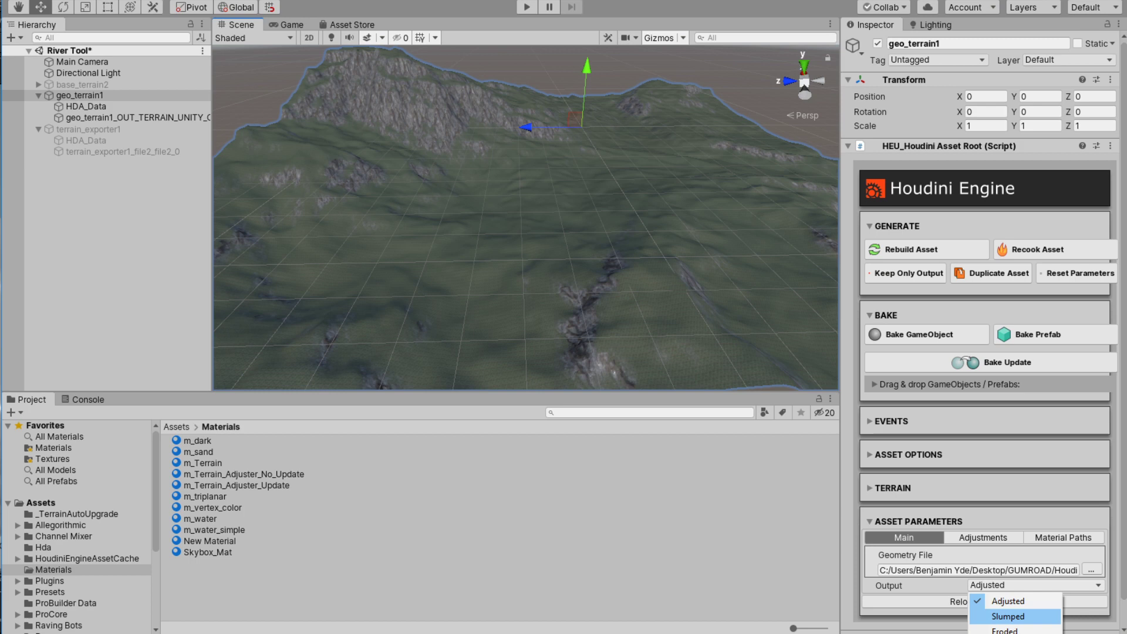
{"action": "left_click", "coordinate": [1008, 616]}
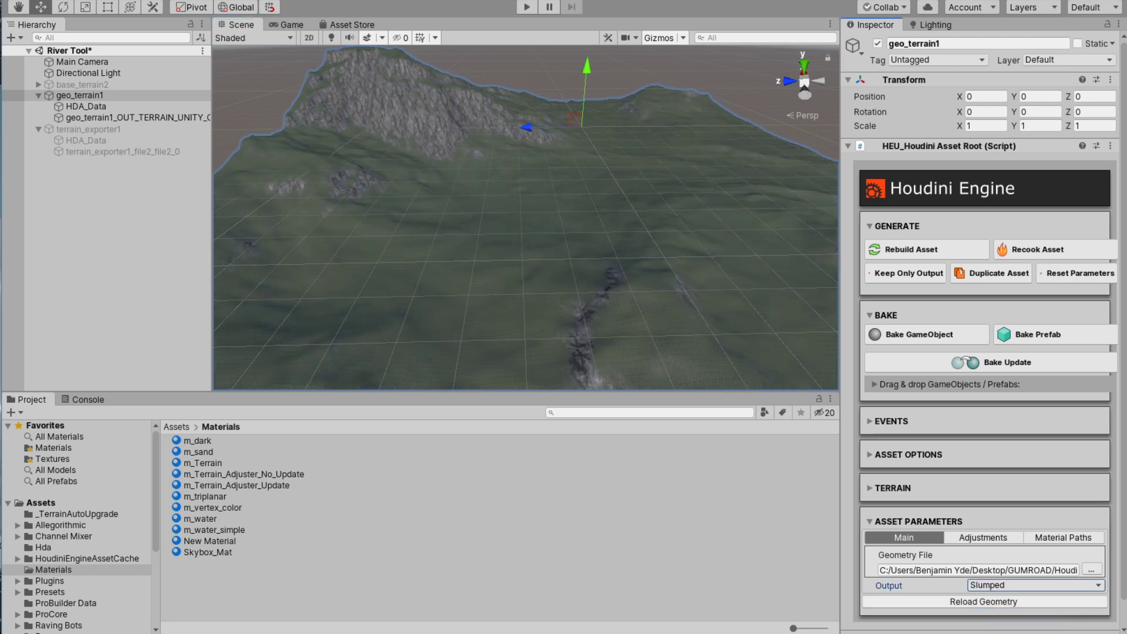
{"action": "left_click", "coordinate": [1036, 585]}
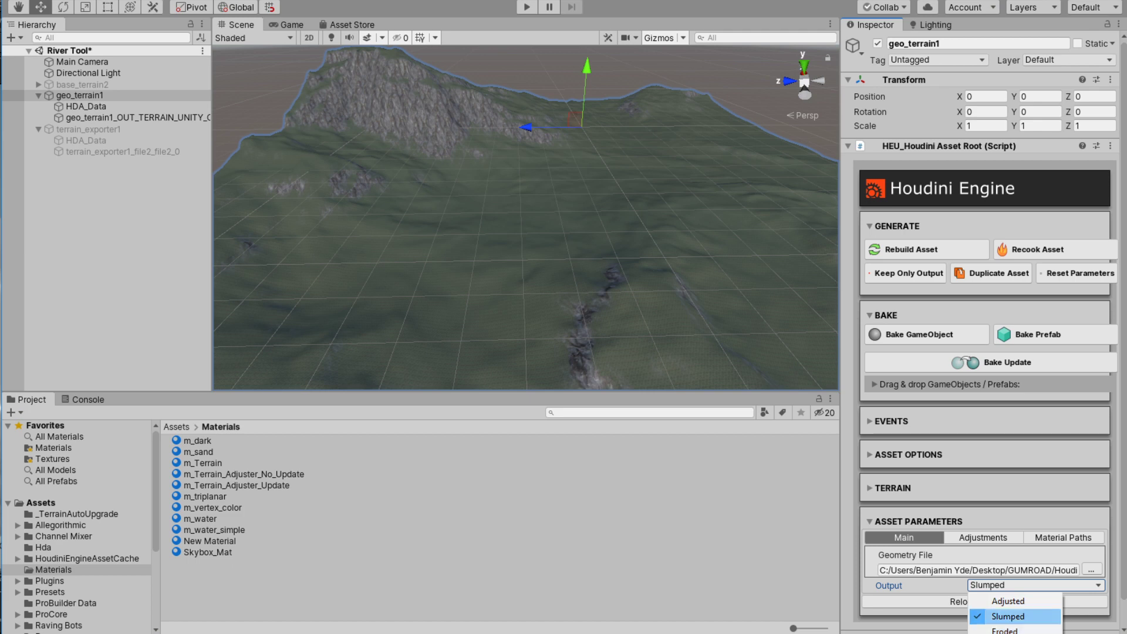
{"action": "left_click", "coordinate": [1008, 601]}
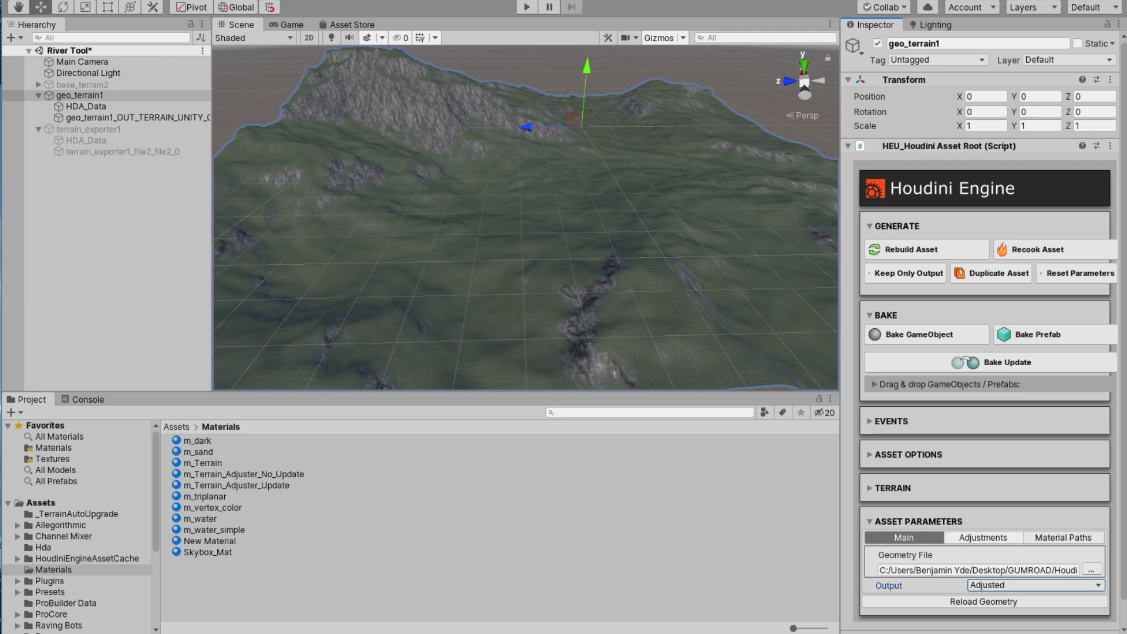
Step: Add one adjustment shape to geo_terrain1, with HDA as its input type and an empty input slot
{"action": "left_click", "coordinate": [984, 537]}
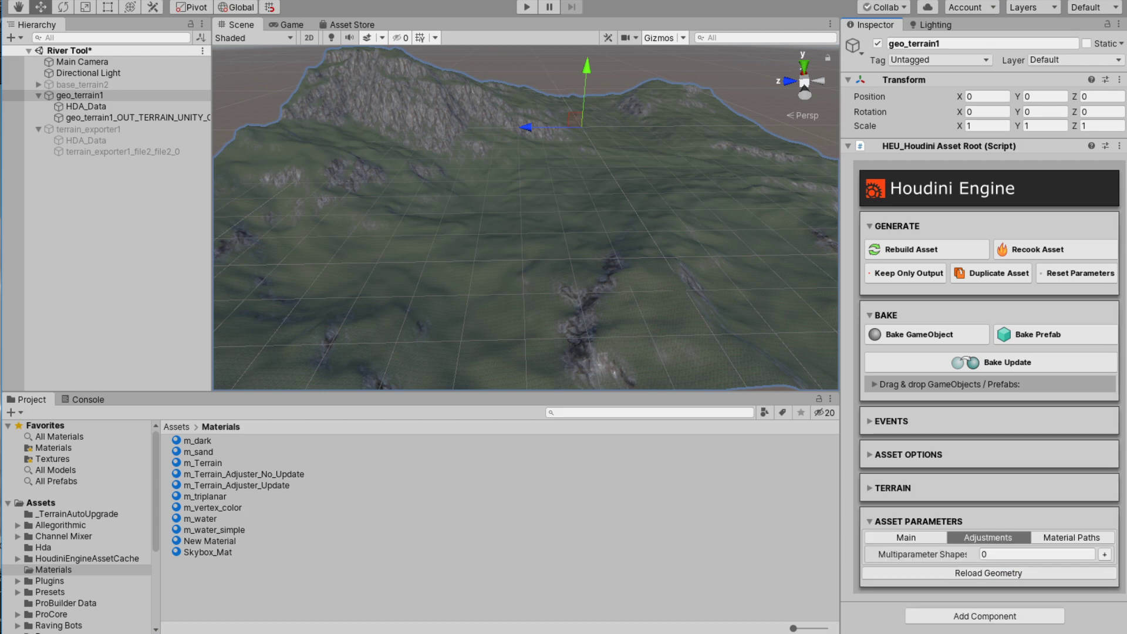
{"action": "left_click", "coordinate": [1104, 554]}
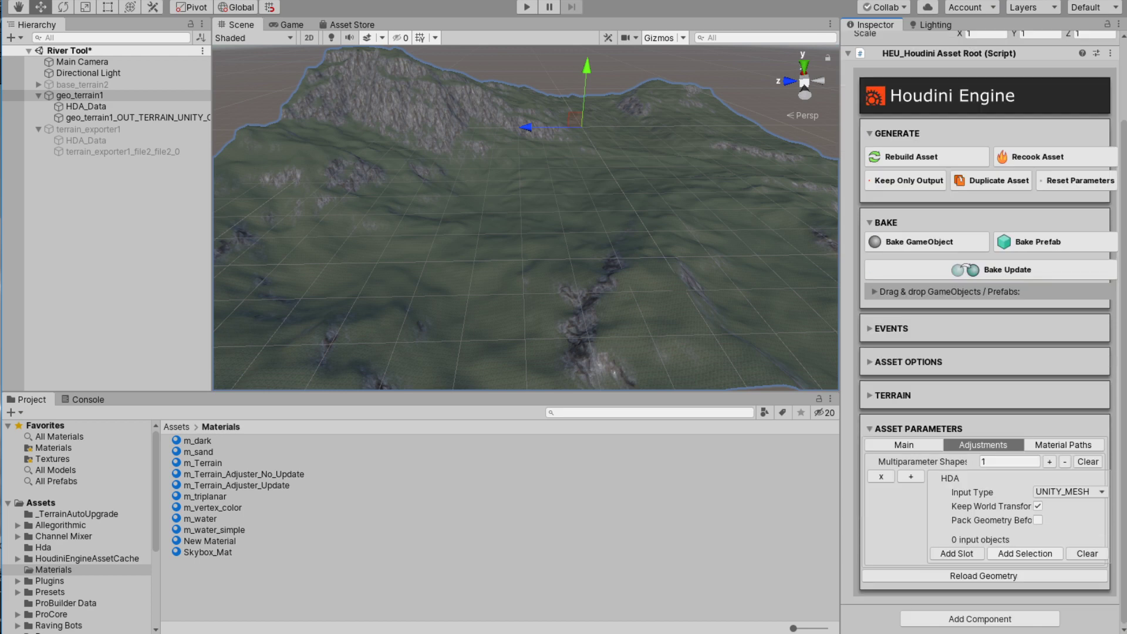
{"action": "left_click", "coordinate": [1070, 492]}
{"action": "left_click", "coordinate": [1057, 505]}
{"action": "left_click", "coordinate": [957, 554]}
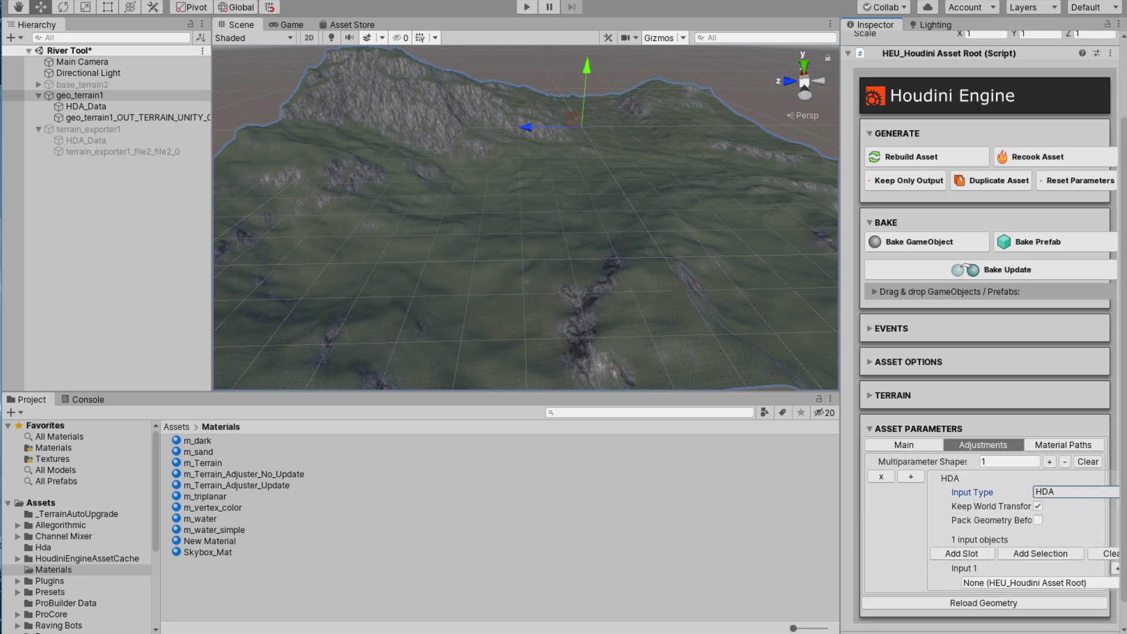
Step: Load terrain_adjuster.hdalc into the scene and place it on the terrain at about X -74.1, Z 11.1
{"action": "left_click", "coordinate": [292, 1]}
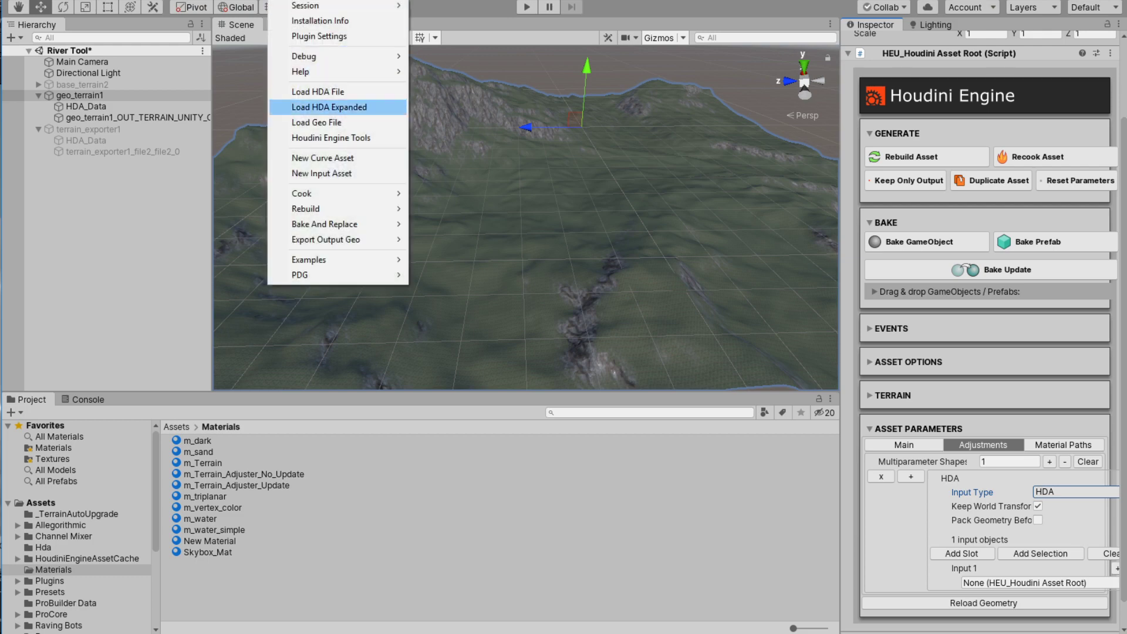
{"action": "left_click", "coordinate": [317, 91]}
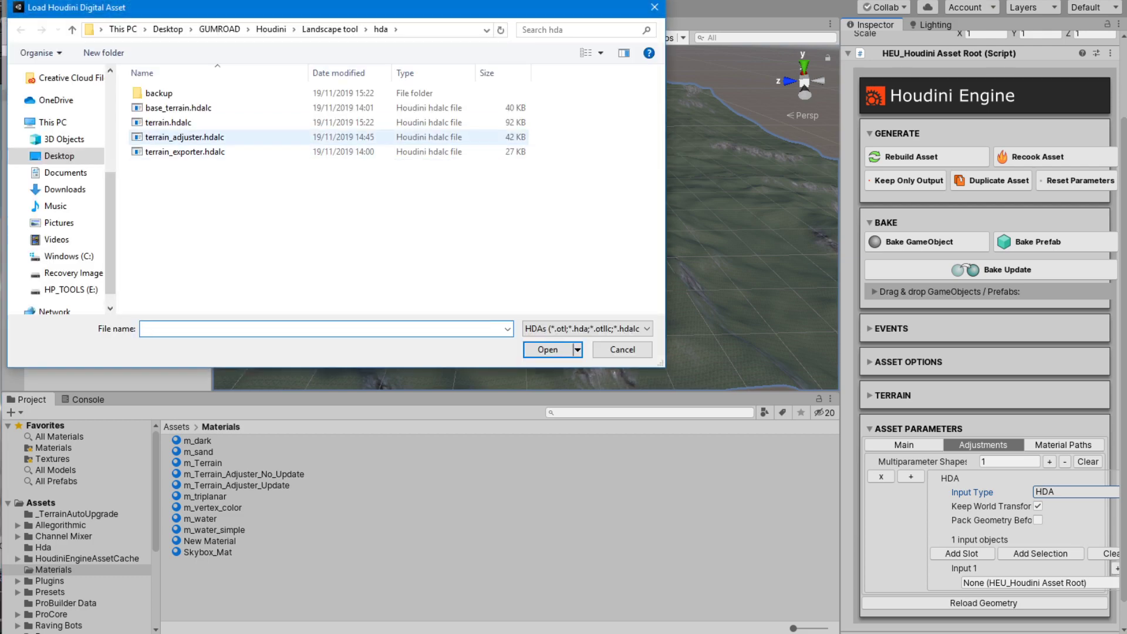
{"action": "double_click", "coordinate": [176, 137]}
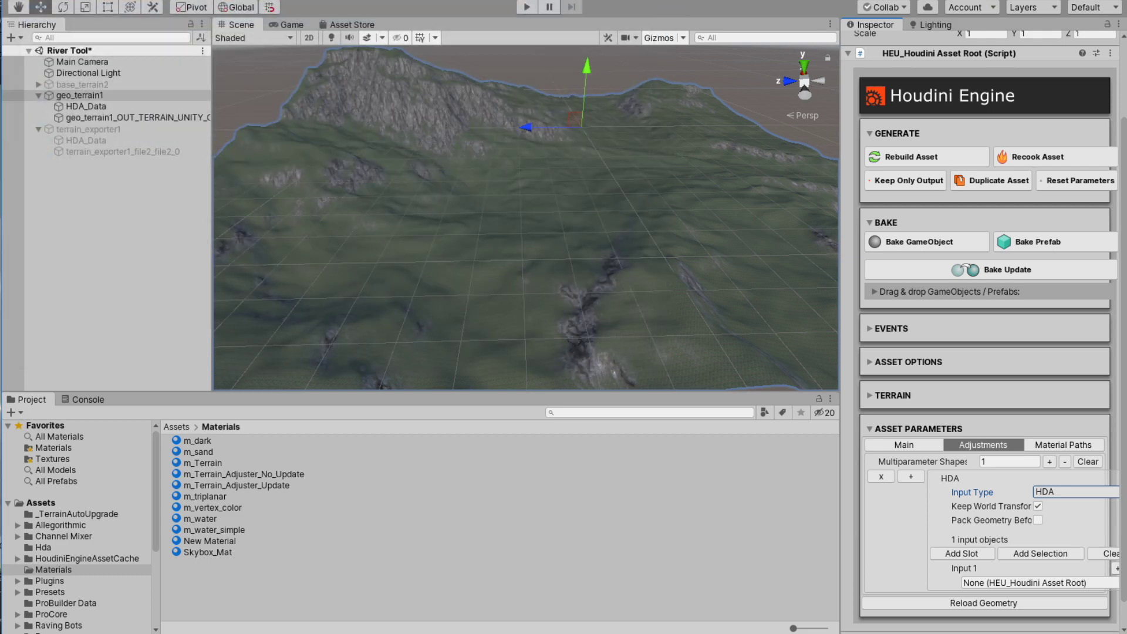
{"action": "left_click_drag", "start_coordinate": [575, 120], "coordinate": [583, 202]}
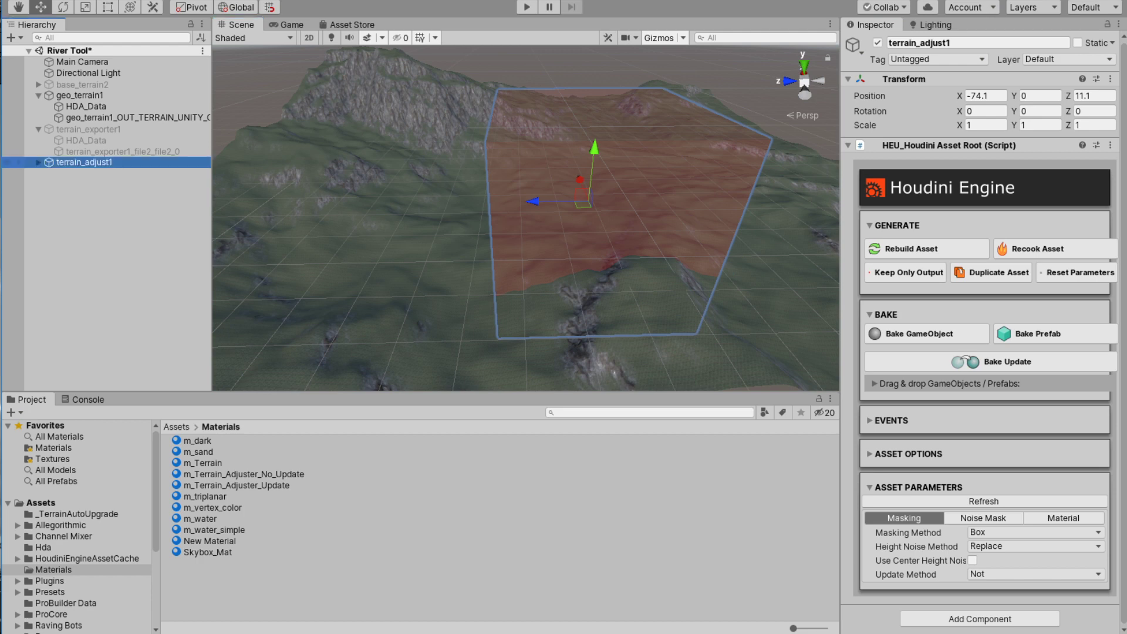
Step: Set the Update Method of terrain_adjust1 to Update
{"action": "left_click", "coordinate": [1033, 574]}
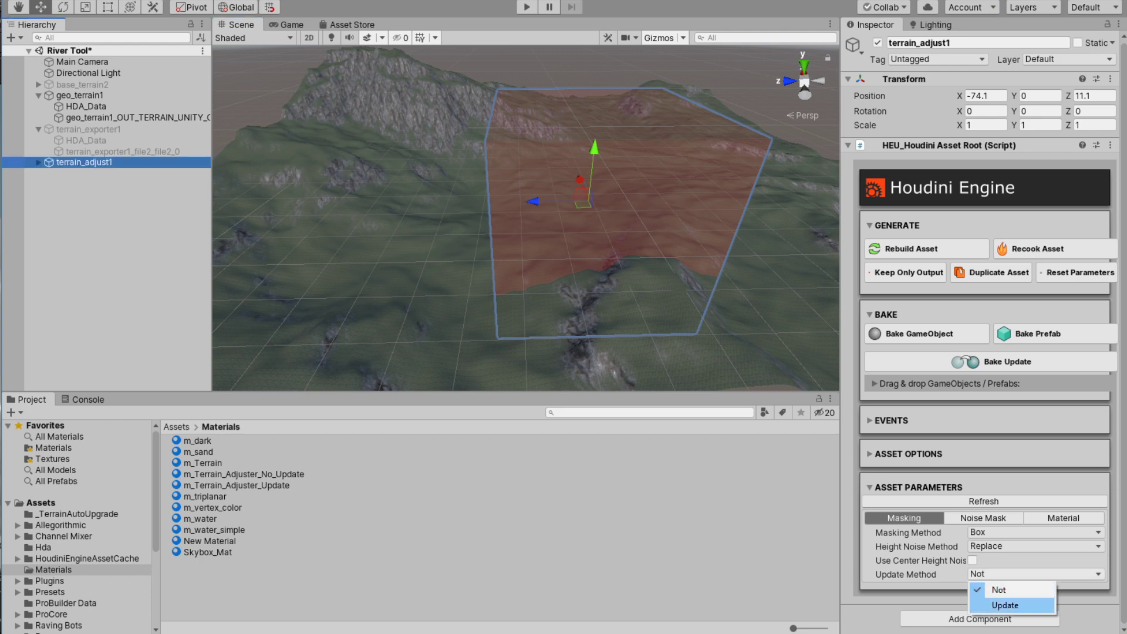
{"action": "left_click", "coordinate": [1005, 605]}
{"action": "right_click_drag", "start_coordinate": [525, 217], "coordinate": [573, 220]}
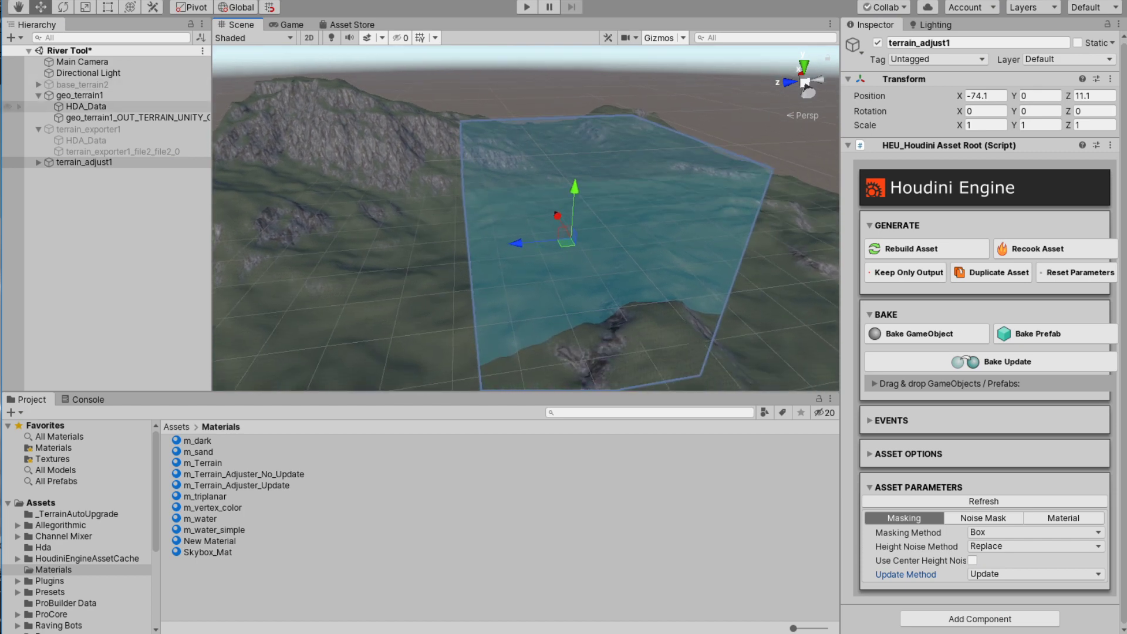
Step: Assign terrain_adjust1 to the empty HDA input of geo_terrain1's adjustment shape
{"action": "left_click", "coordinate": [79, 95]}
{"action": "scroll", "coordinate": [983, 335], "scroll_direction": "down", "scroll_amount": 5}
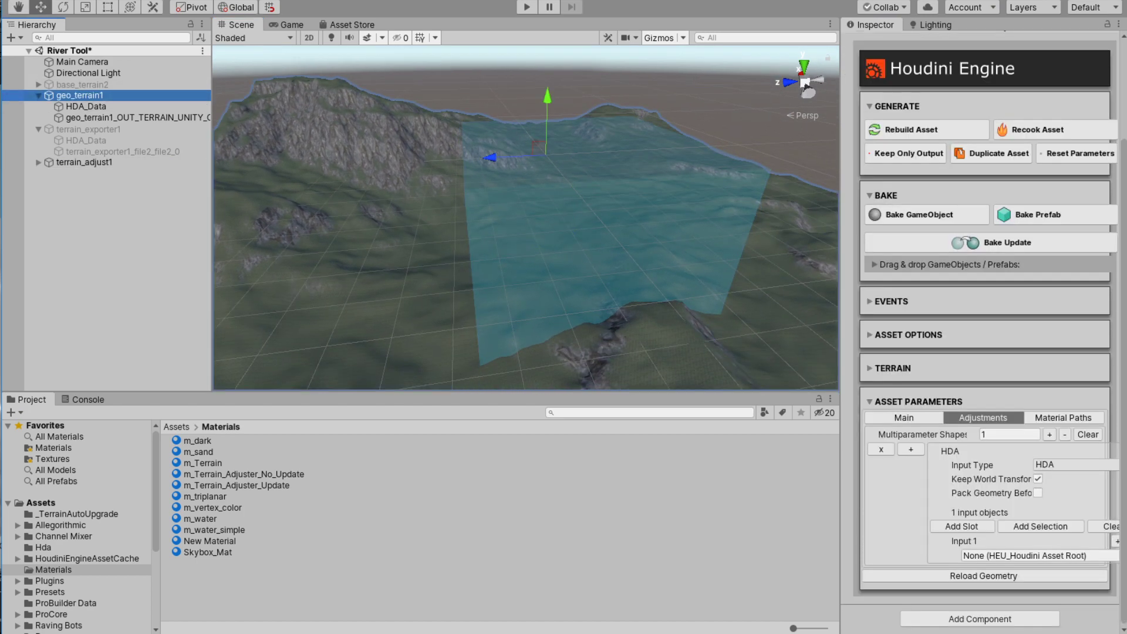
{"action": "left_click_drag", "start_coordinate": [84, 162], "coordinate": [1024, 555]}
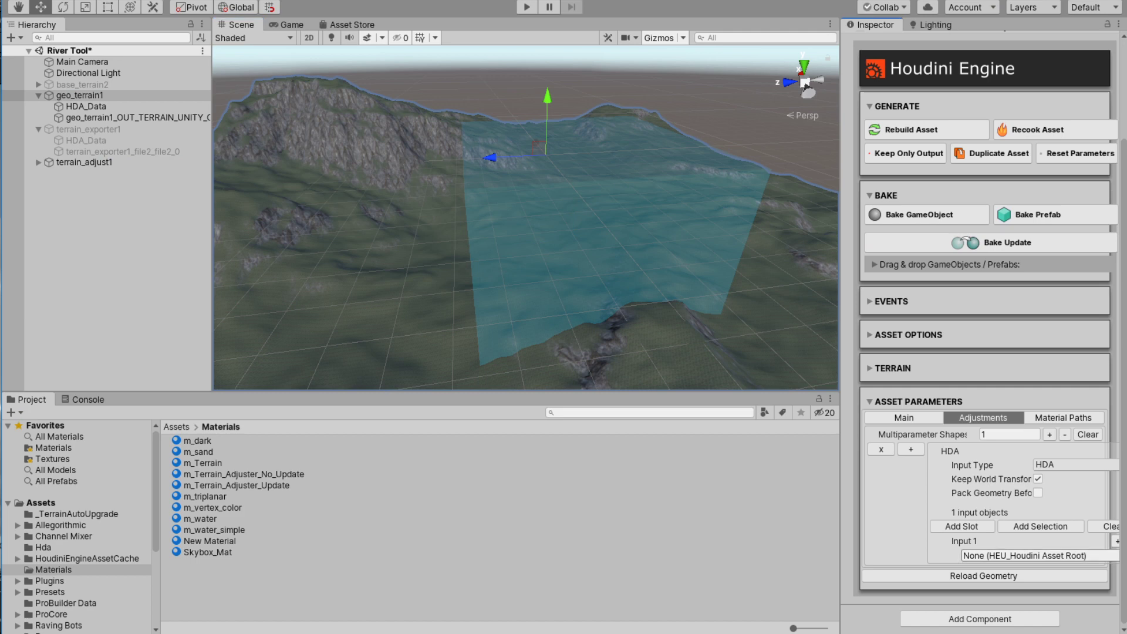
{"action": "left_click_drag", "start_coordinate": [528, 234], "coordinate": [524, 235], "text": "alt"}
Step: Examine the adjusted terrain around terrain_adjust1 and the options available for its Masking Method
{"action": "left_click", "coordinate": [84, 162]}
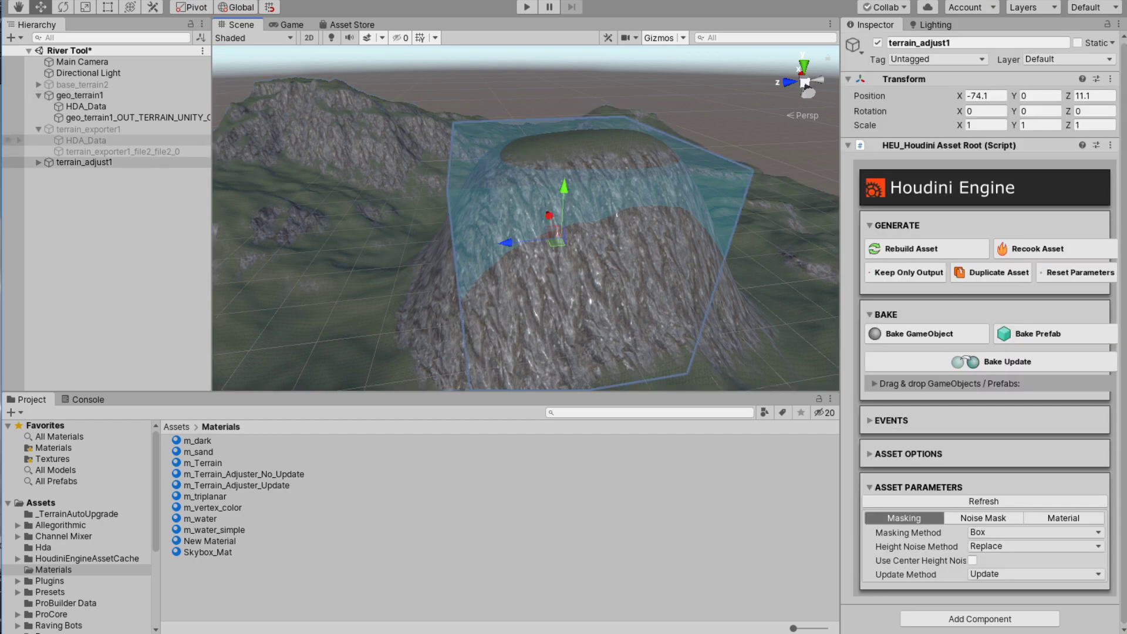
{"action": "left_click_drag", "start_coordinate": [529, 193], "coordinate": [485, 187], "text": "alt"}
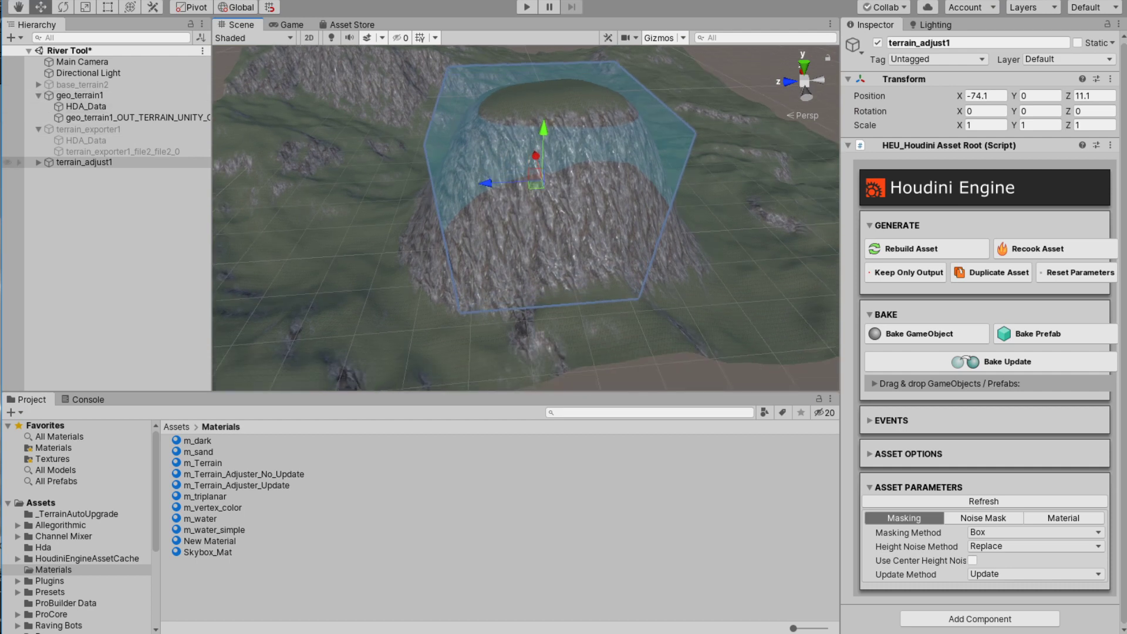
{"action": "left_click", "coordinate": [84, 162]}
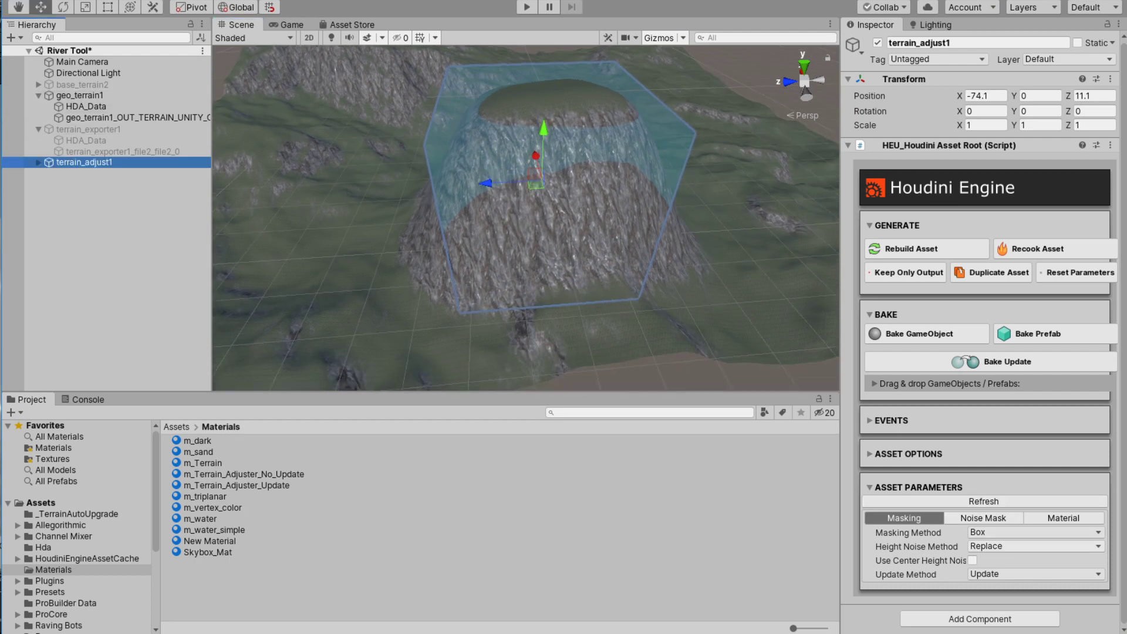
{"action": "left_click", "coordinate": [1033, 532]}
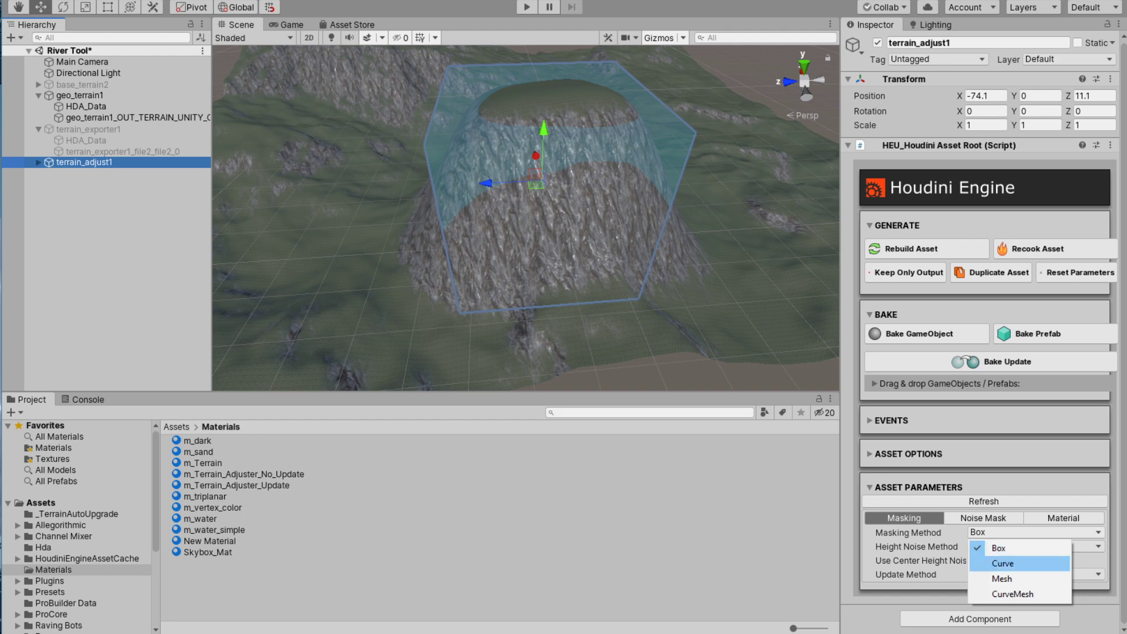
{"action": "key", "text": "Escape"}
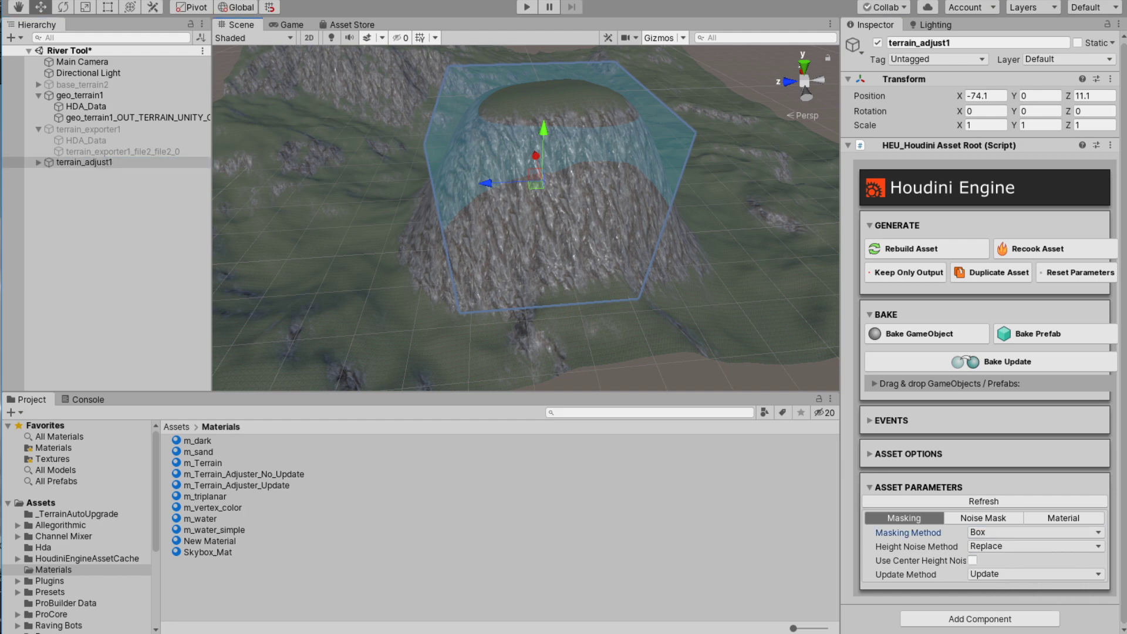
{"action": "left_click", "coordinate": [1034, 546]}
{"action": "key", "text": "Escape"}
{"action": "key", "text": "Return"}
{"action": "key", "text": "Down"}
{"action": "key", "text": "Down"}
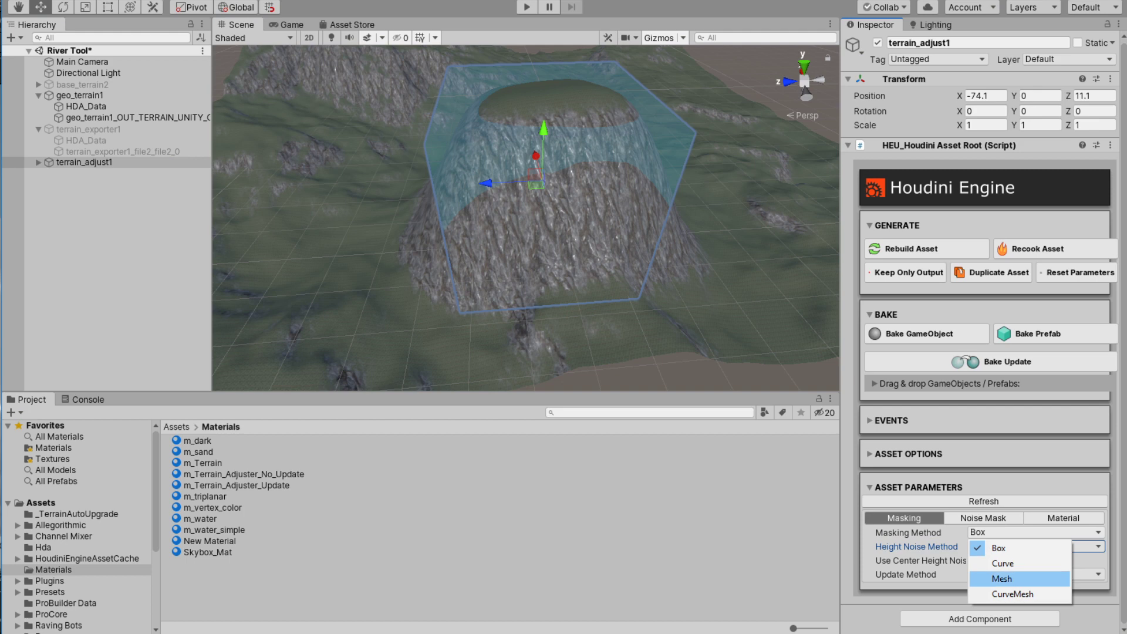
{"action": "key", "text": "Down"}
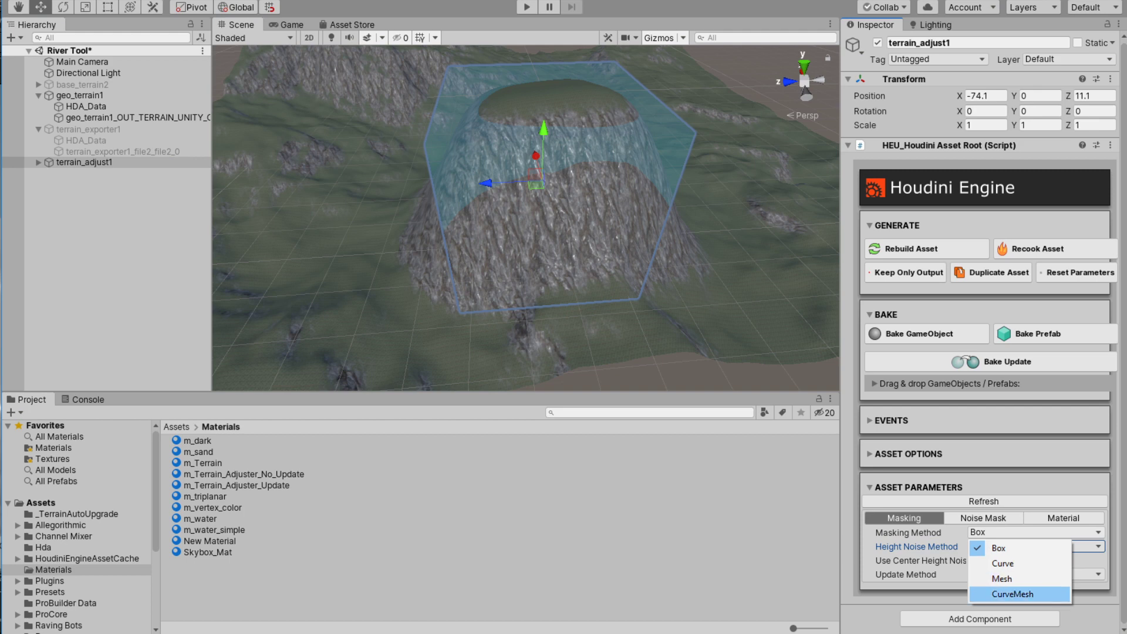
{"action": "key", "text": "Escape"}
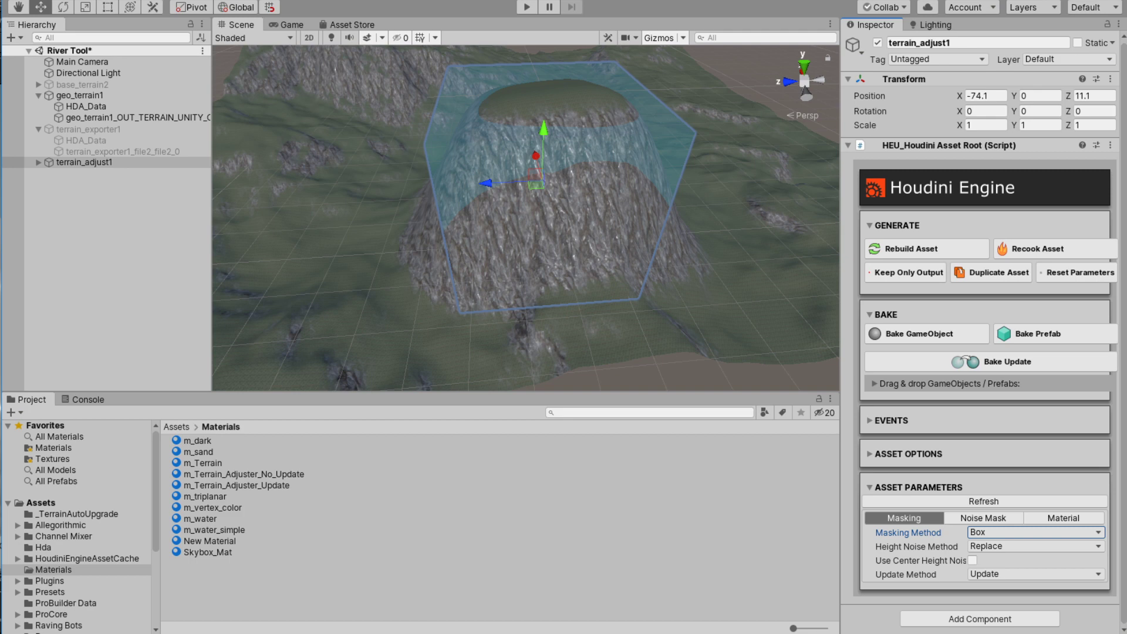
Step: Set terrain_adjust1's Height Noise Amplitude to 25 and its Mask Blur to 15
{"action": "left_click", "coordinate": [983, 518]}
{"action": "scroll", "coordinate": [984, 518], "scroll_direction": "down", "scroll_amount": 5}
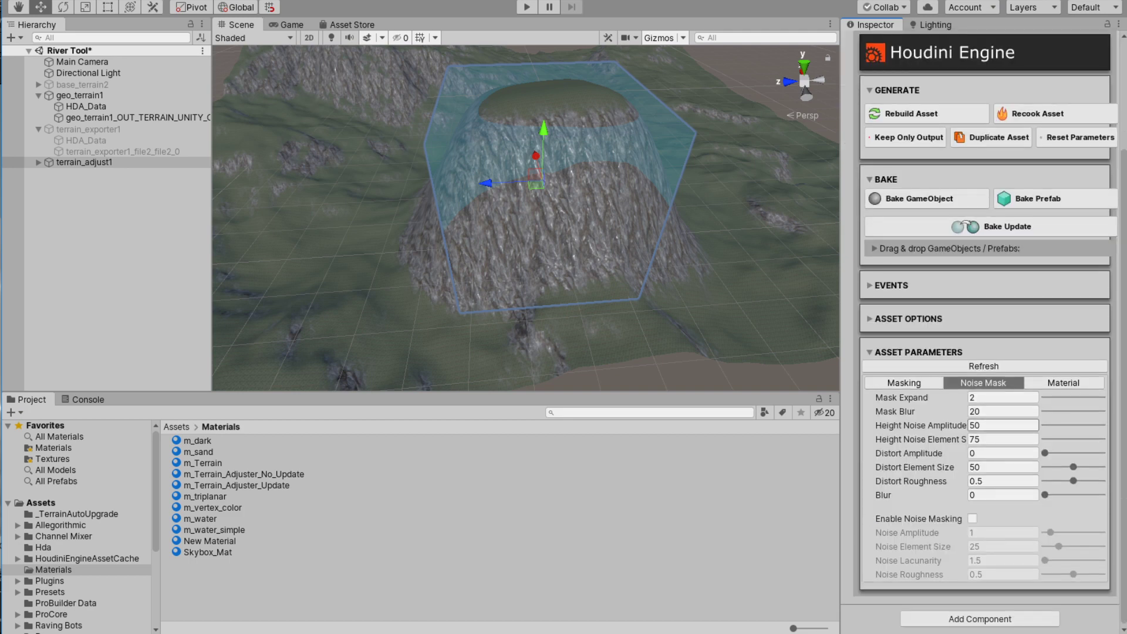
{"action": "left_click", "coordinate": [1001, 398]}
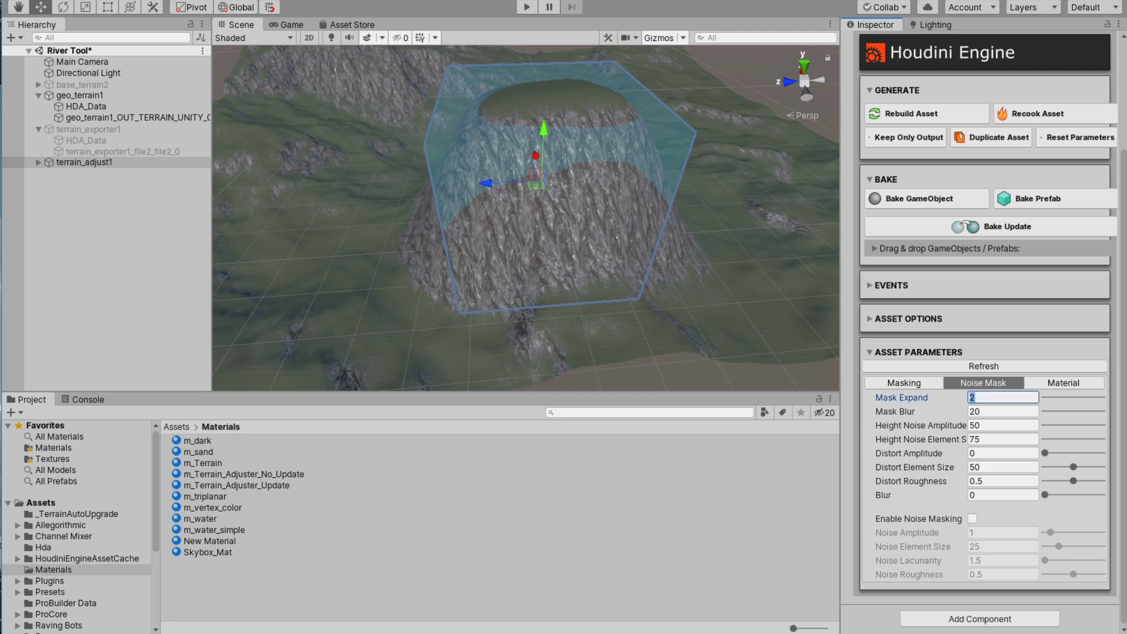
{"action": "left_click", "coordinate": [1001, 440]}
{"action": "left_click", "coordinate": [1001, 425]}
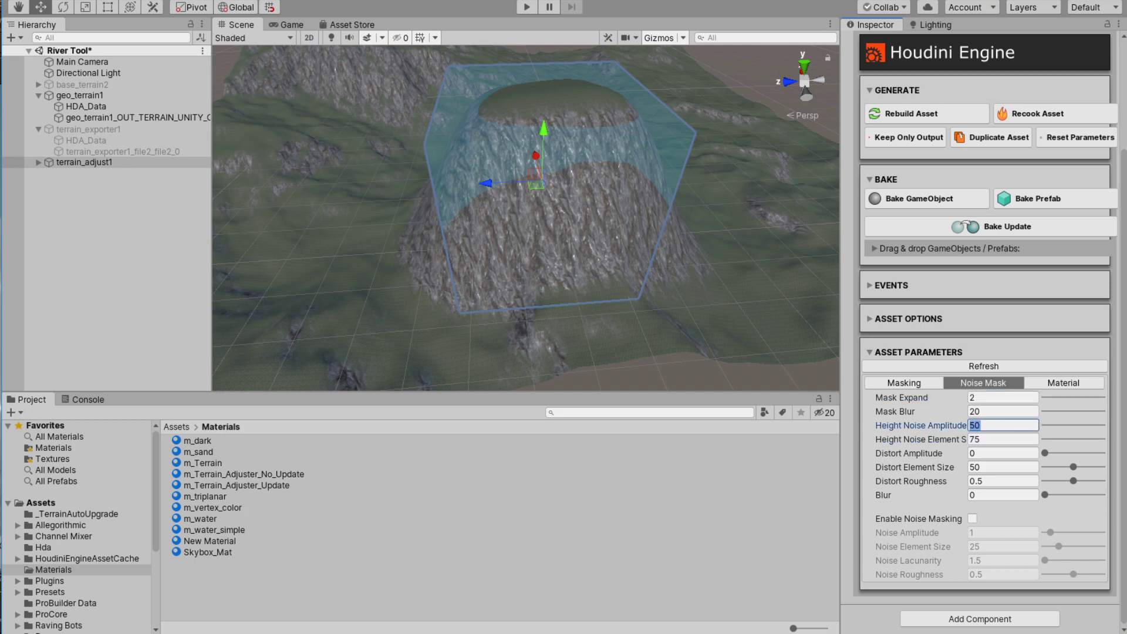
{"action": "type", "text": "25"}
{"action": "left_click_drag", "start_coordinate": [528, 217], "coordinate": [558, 229], "text": "alt"}
{"action": "left_click", "coordinate": [1002, 411]}
{"action": "type", "text": "15"}
{"action": "key", "text": "Return"}
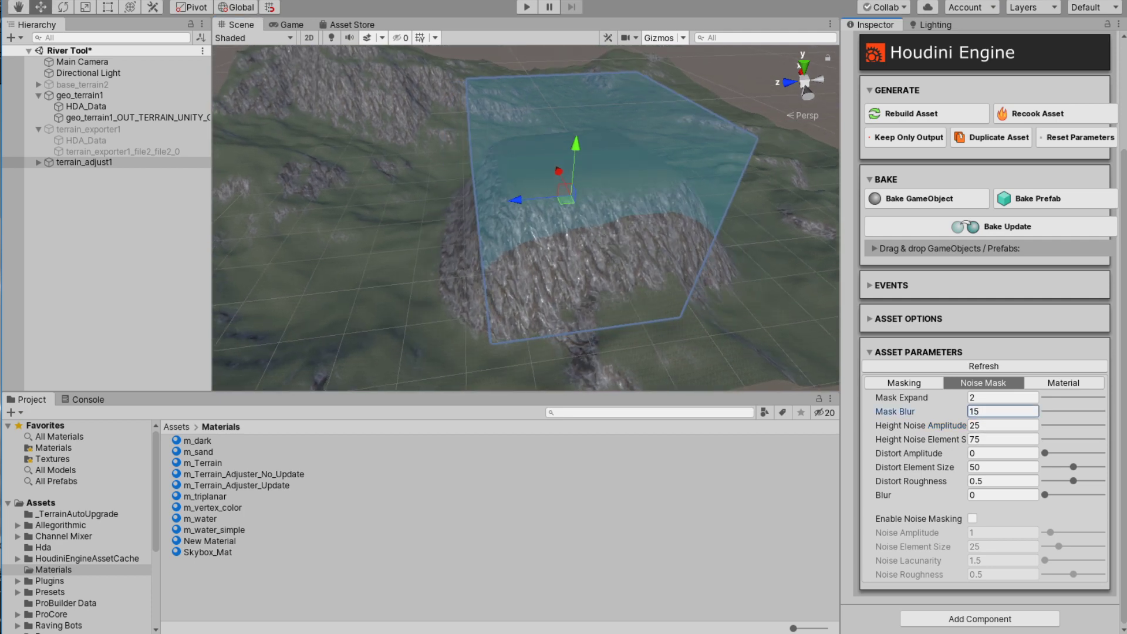
Step: Set terrain_adjust1's Distort Amplitude to 25 and inspect the distorted hill from another angle
{"action": "left_click_drag", "start_coordinate": [557, 234], "coordinate": [516, 194], "text": "alt"}
{"action": "scroll", "coordinate": [517, 194], "scroll_direction": "down", "scroll_amount": 3}
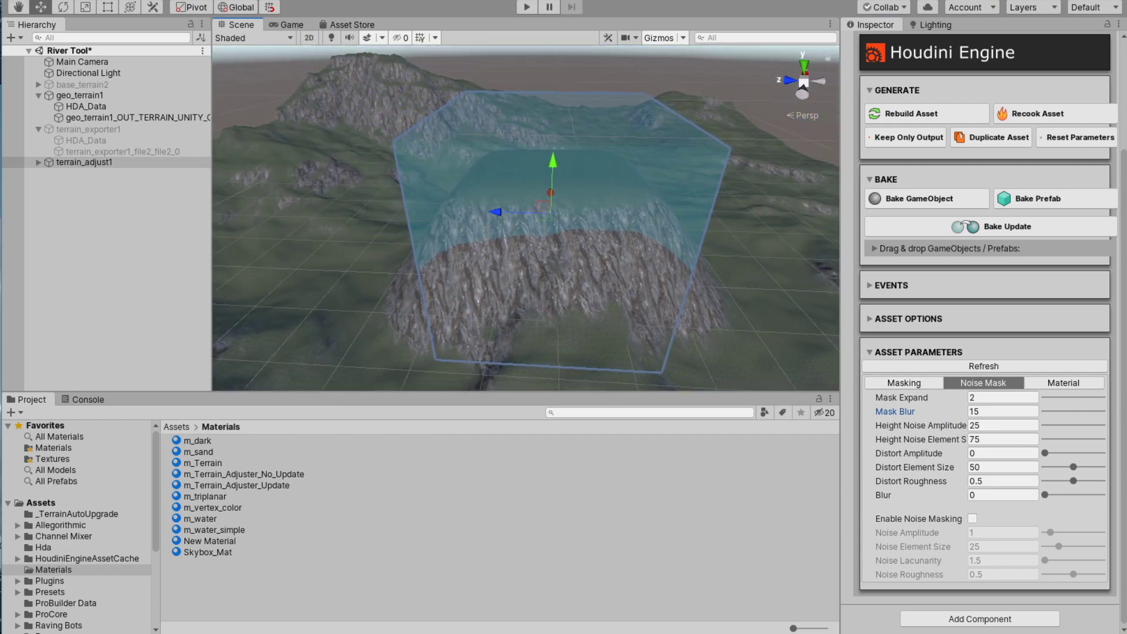
{"action": "left_click", "coordinate": [1002, 453]}
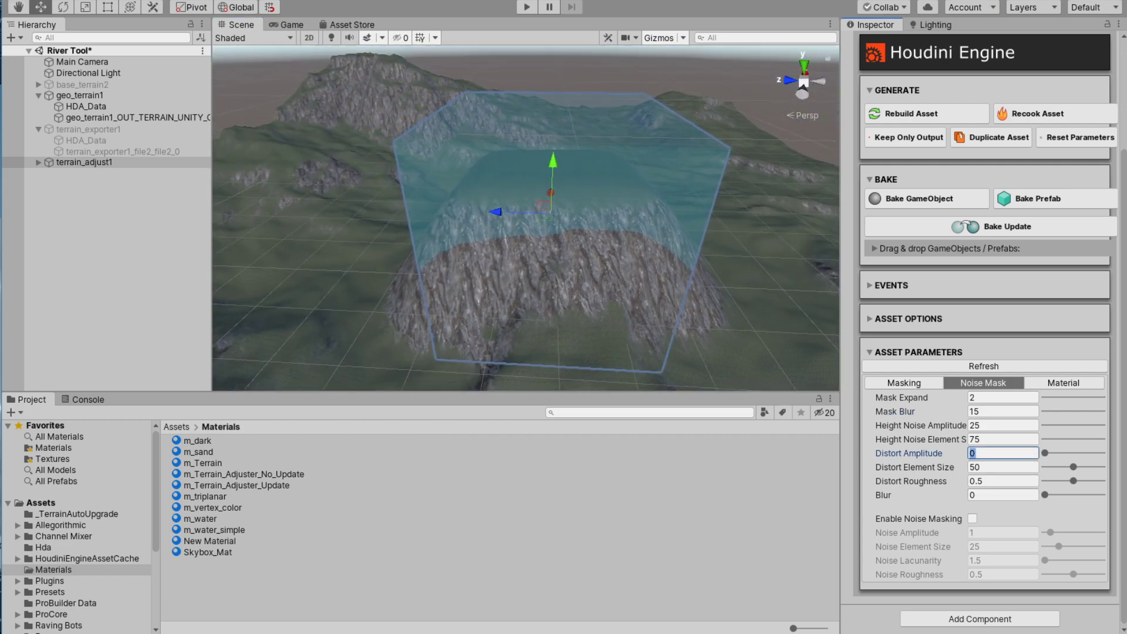
{"action": "type", "text": "25"}
{"action": "key", "text": "Return"}
{"action": "key", "text": "a"}
{"action": "mouse_move", "coordinate": [447, 217]}
{"action": "right_mouse_down"}
{"action": "mouse_move", "coordinate": [646, 205]}
{"action": "mouse_move", "coordinate": [699, 240]}
{"action": "mouse_move", "coordinate": [704, 276]}
{"action": "mouse_move", "coordinate": [447, 232]}
{"action": "right_mouse_up"}
{"action": "key", "text": "e"}
{"action": "key", "text": "d"}
{"action": "key", "text": "q"}
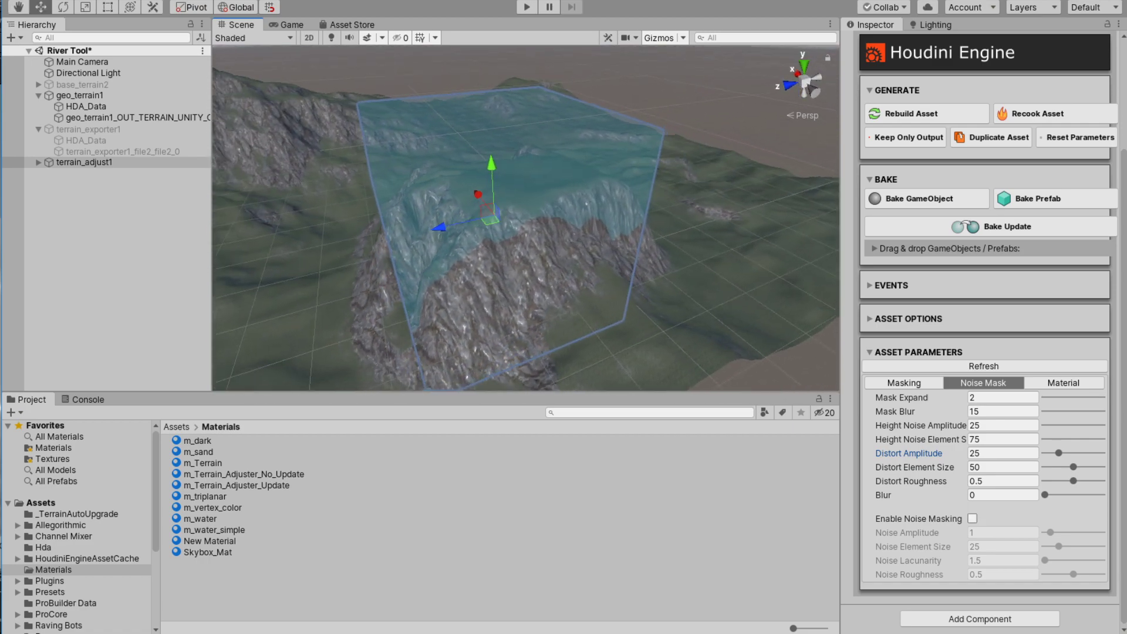
Step: Enable noise masking on terrain_adjust1 and set its Height Noise Method to Add
{"action": "left_click", "coordinate": [973, 518]}
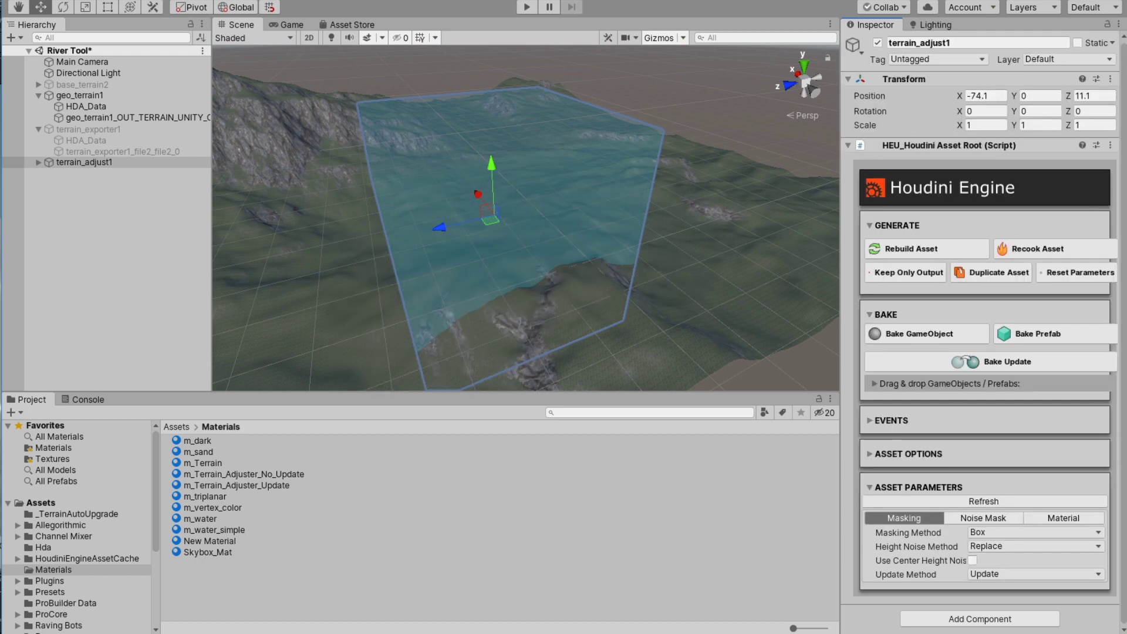
{"action": "left_click", "coordinate": [1033, 546]}
{"action": "left_click", "coordinate": [998, 576]}
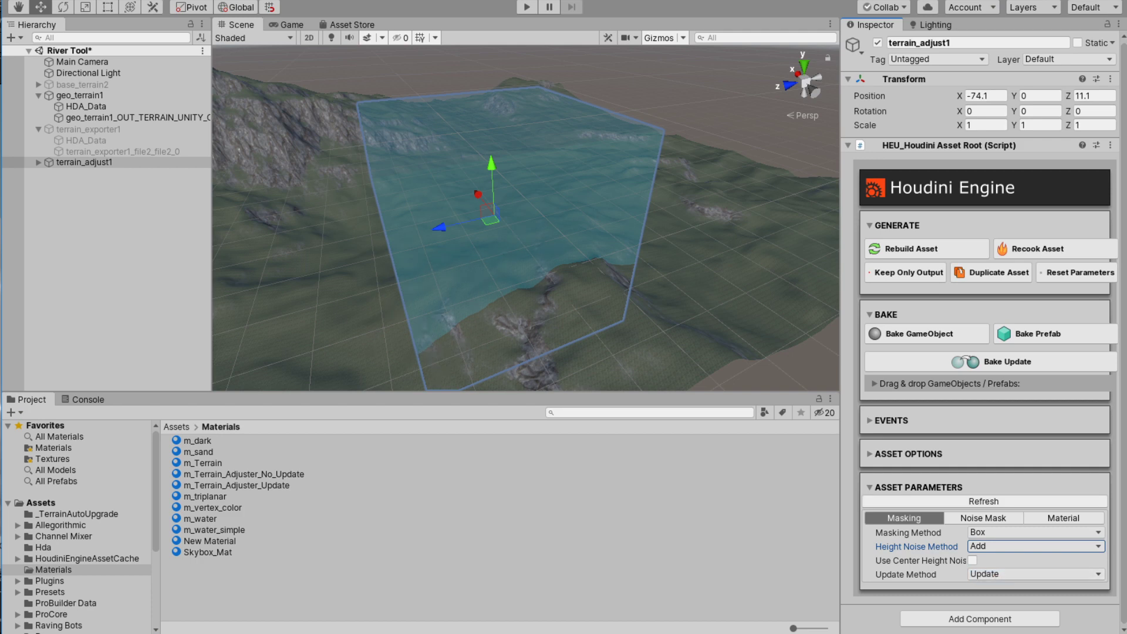
Step: Set terrain_adjust1's Height Noise Amplitude to 40
{"action": "left_click", "coordinate": [983, 518]}
{"action": "left_click", "coordinate": [1002, 560]}
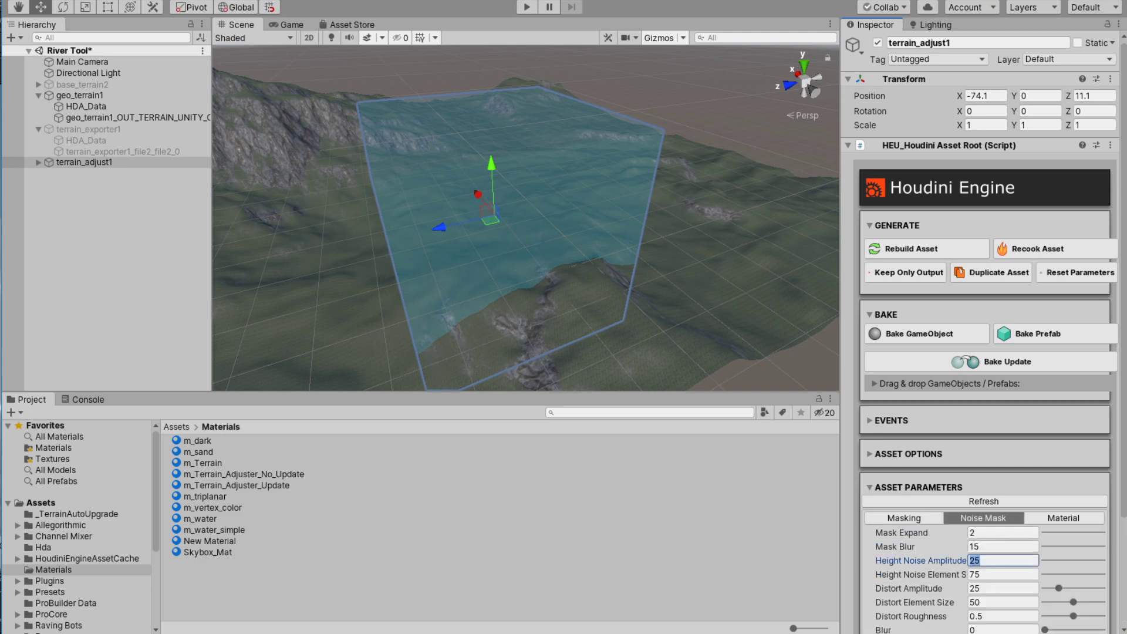
{"action": "type", "text": "40"}
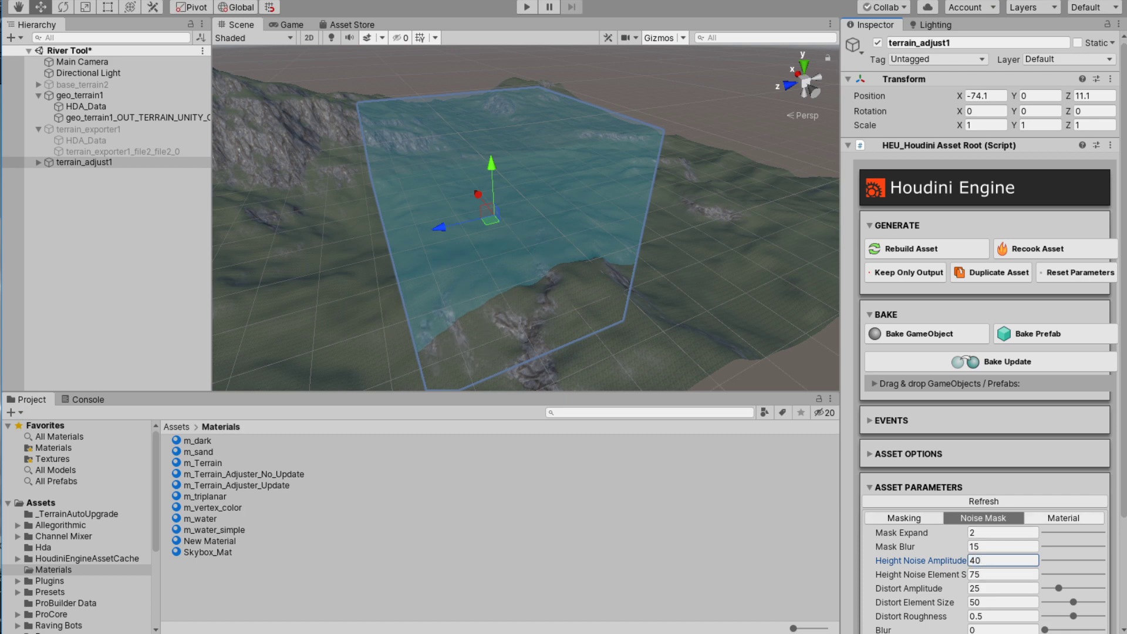
Step: Raise the masking Noise Amplitude of terrain_adjust1 through 2 and 3 to 4
{"action": "scroll", "coordinate": [984, 518], "scroll_direction": "down", "scroll_amount": 4}
{"action": "left_click", "coordinate": [1002, 533]}
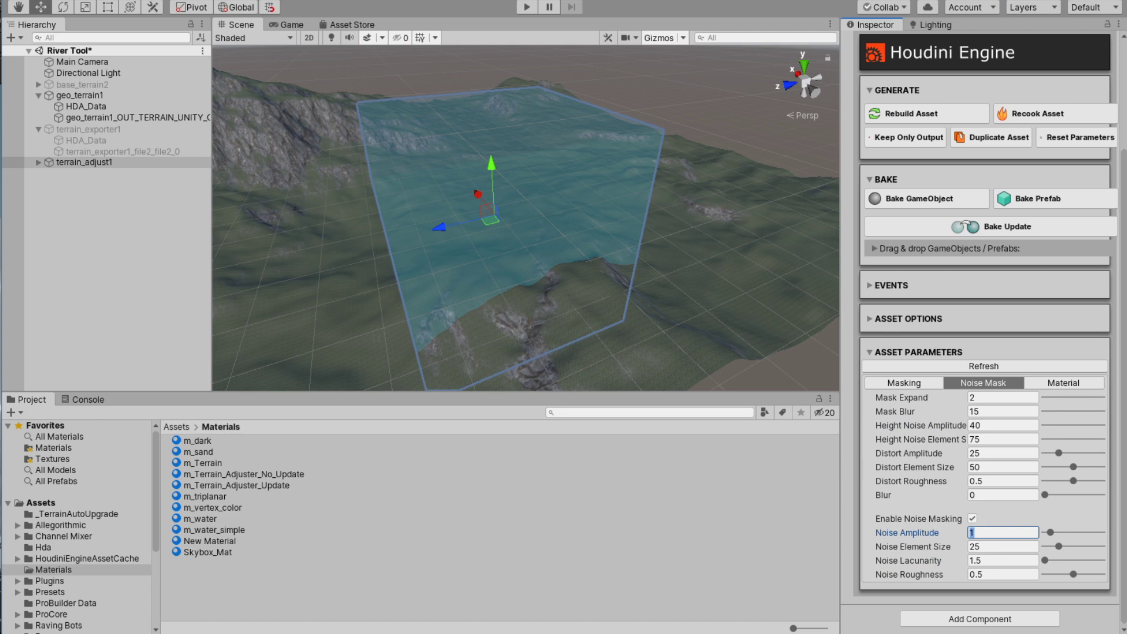
{"action": "type", "text": "2"}
{"action": "type", "text": "3"}
{"action": "key", "text": "Return"}
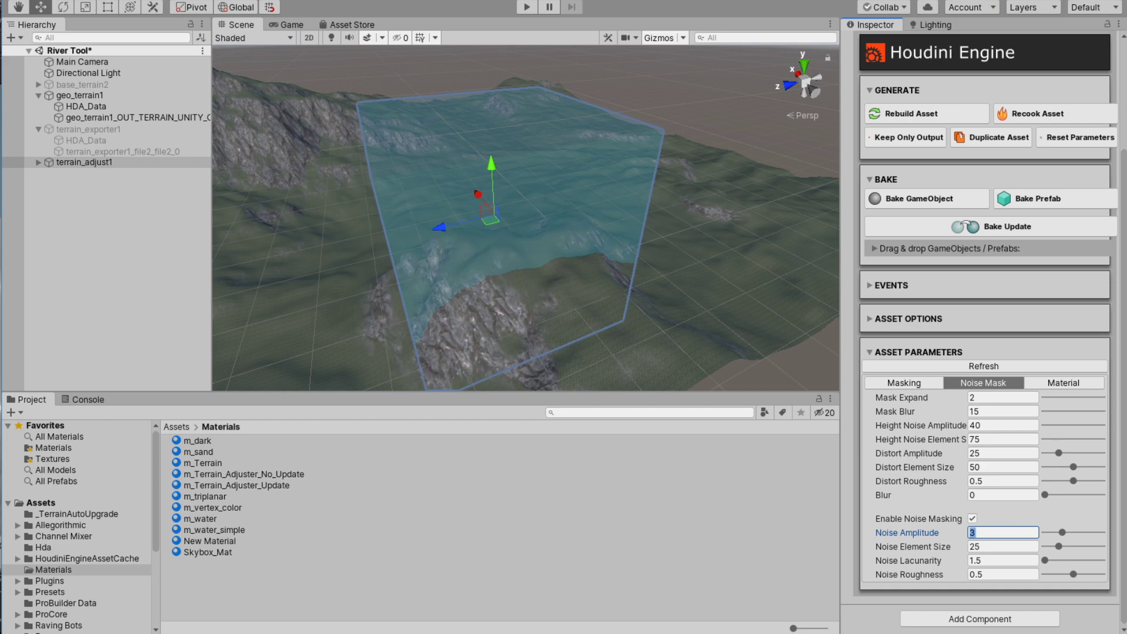
{"action": "type", "text": "4"}
{"action": "right_click_drag", "start_coordinate": [525, 217], "coordinate": [359, 235]}
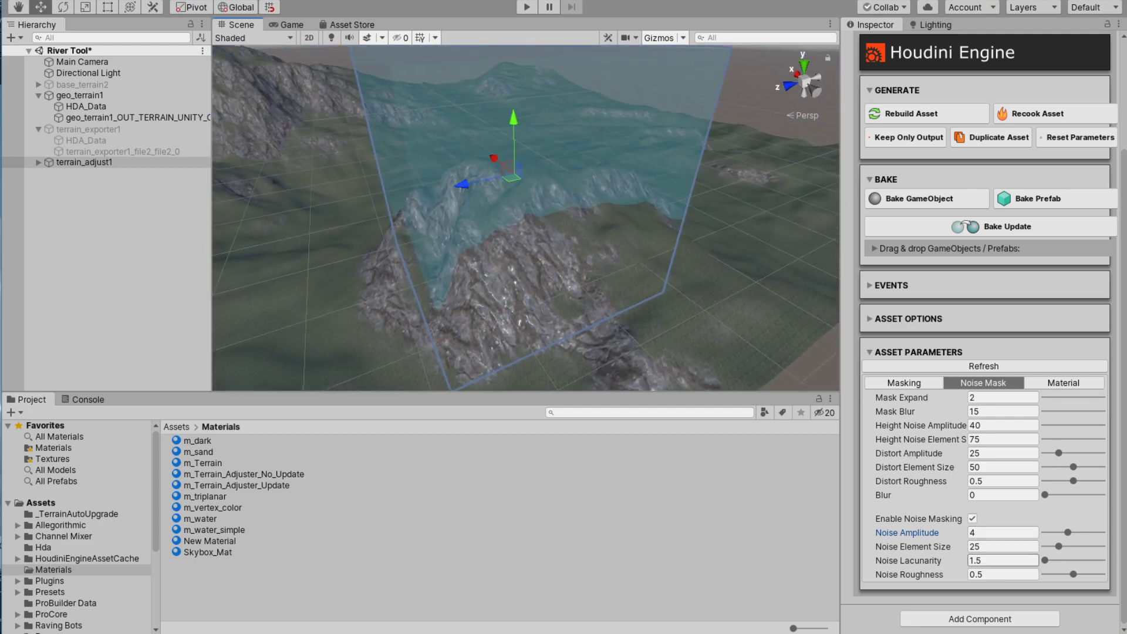
Step: Try a Noise Roughness of 0.25 for terrain_adjust1's noise mask and settle on 0.75
{"action": "left_click", "coordinate": [1002, 574]}
{"action": "type", "text": "02"}
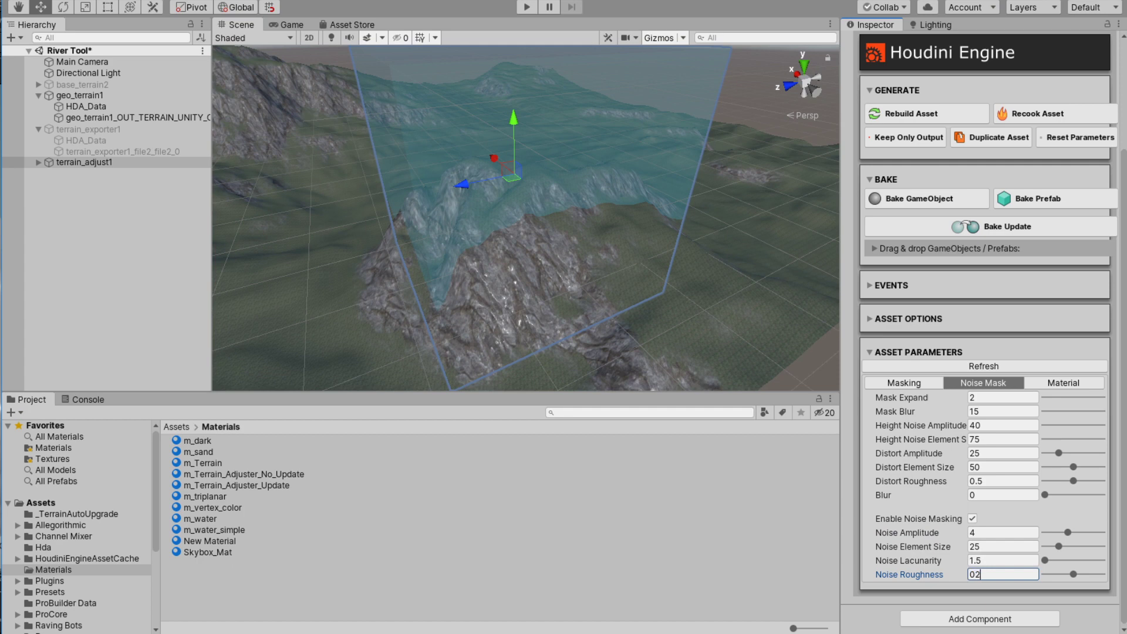
{"action": "key", "text": "BackSpace"}
{"action": "type", "text": ".25"}
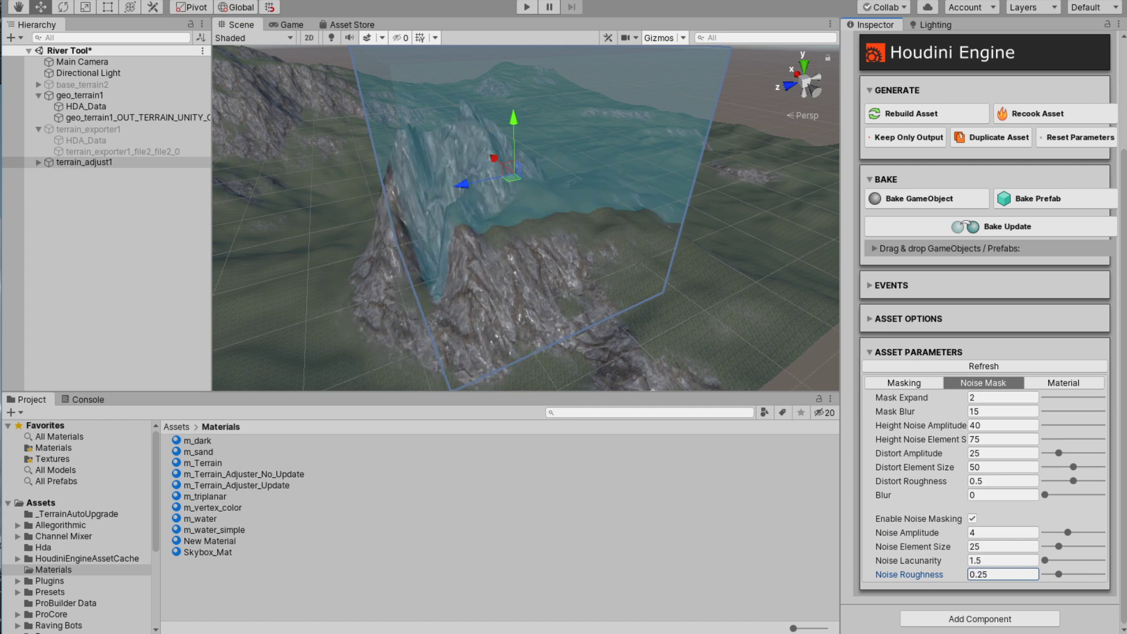
{"action": "key", "text": "Return"}
{"action": "type", "text": "0.75"}
{"action": "key", "text": "Return"}
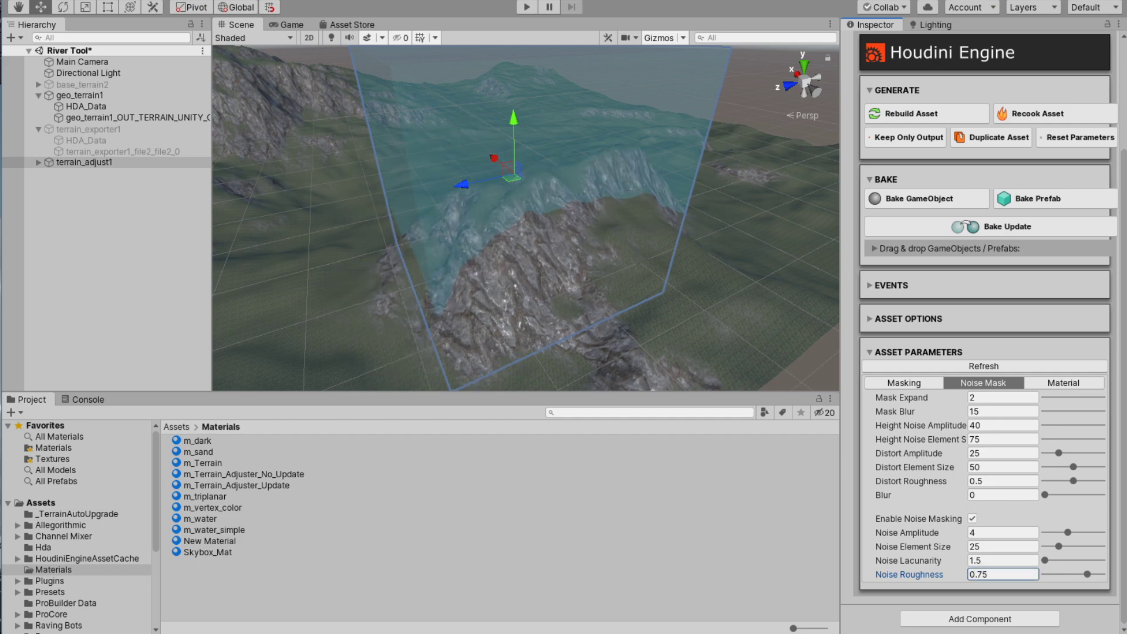